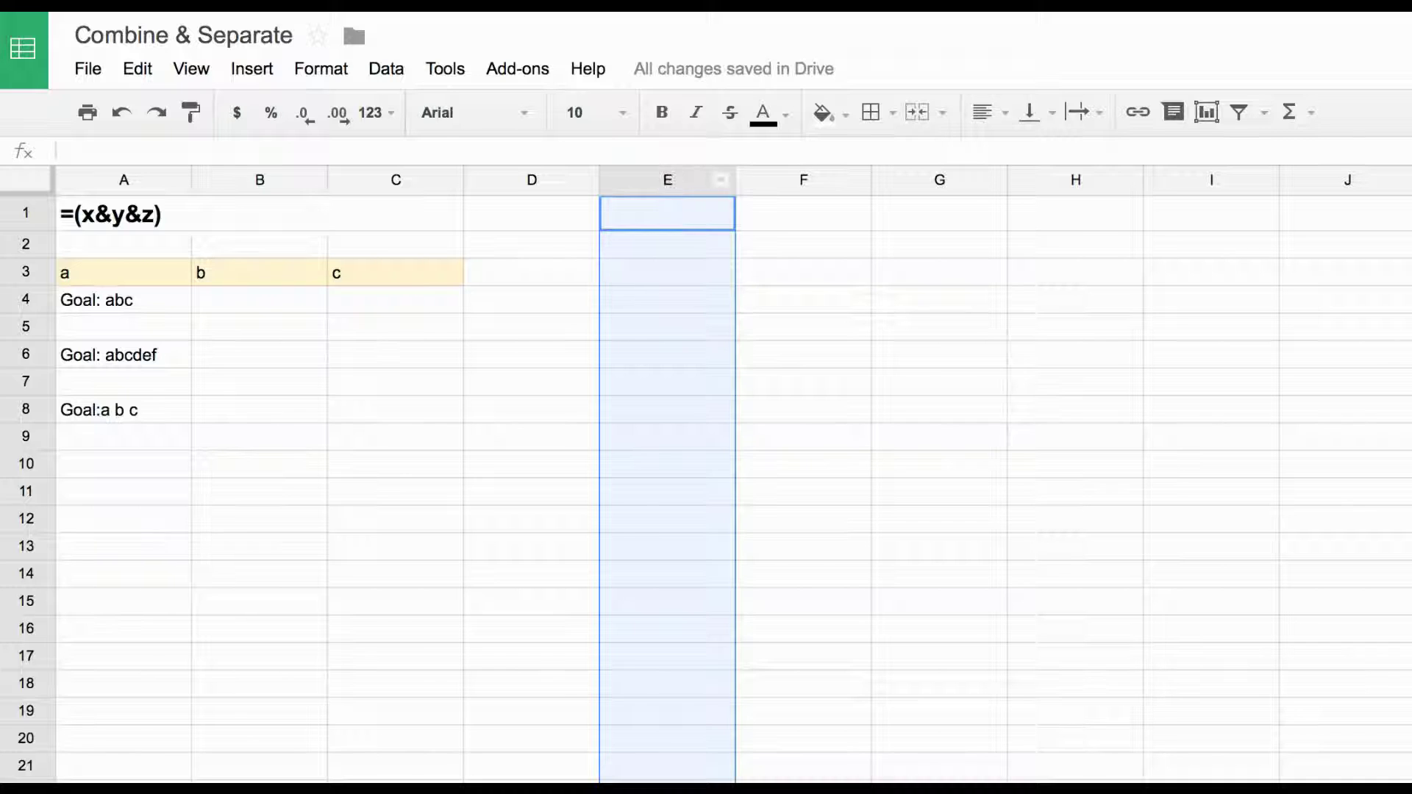
{"action": "left_click", "coordinate": [17, 463]}
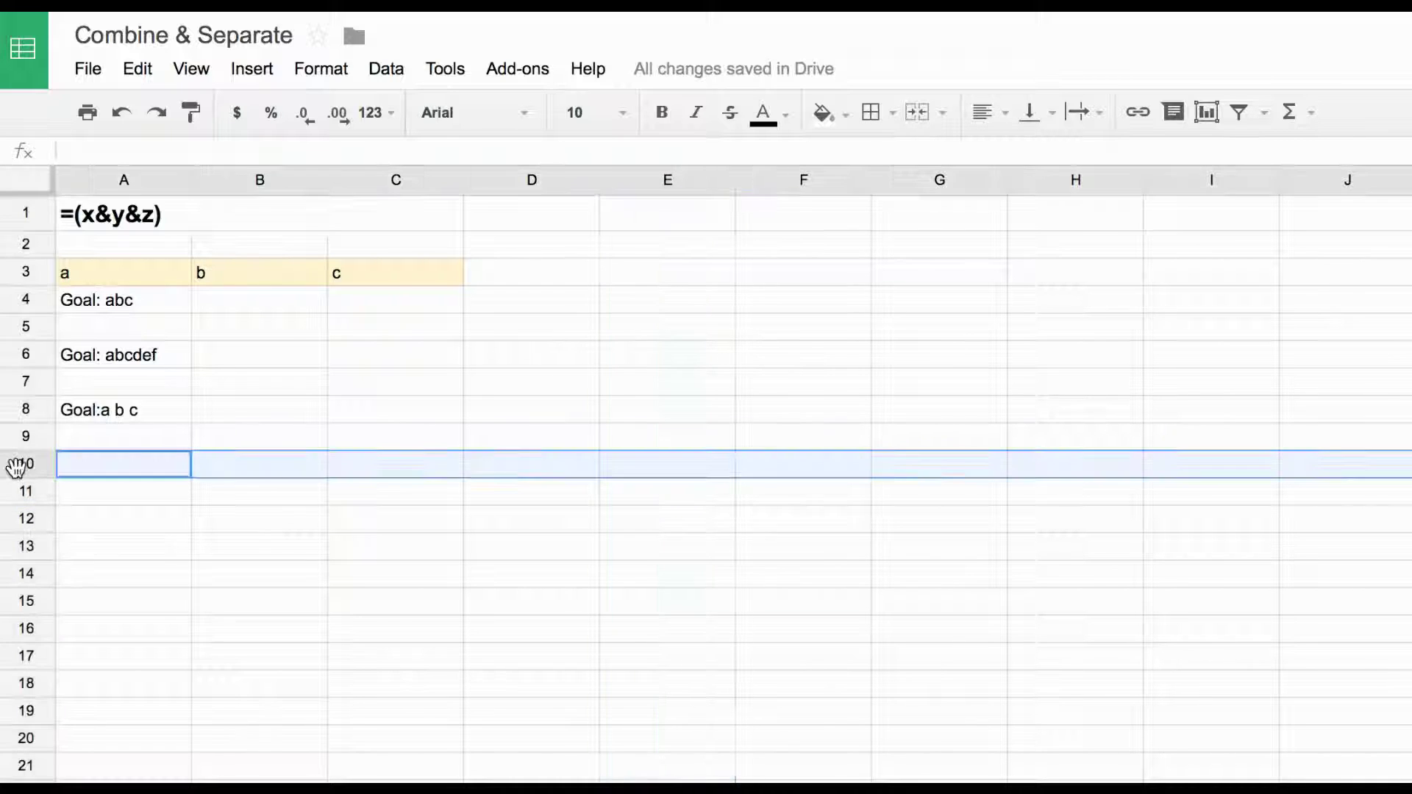
{"action": "left_click", "coordinate": [576, 389]}
{"action": "left_click", "coordinate": [445, 332]}
{"action": "left_click", "coordinate": [280, 487]}
{"action": "left_click", "coordinate": [488, 541]}
{"action": "left_click", "coordinate": [522, 418]}
{"action": "left_click", "coordinate": [568, 308]}
{"action": "left_click", "coordinate": [666, 301]}
{"action": "left_click", "coordinate": [662, 407]}
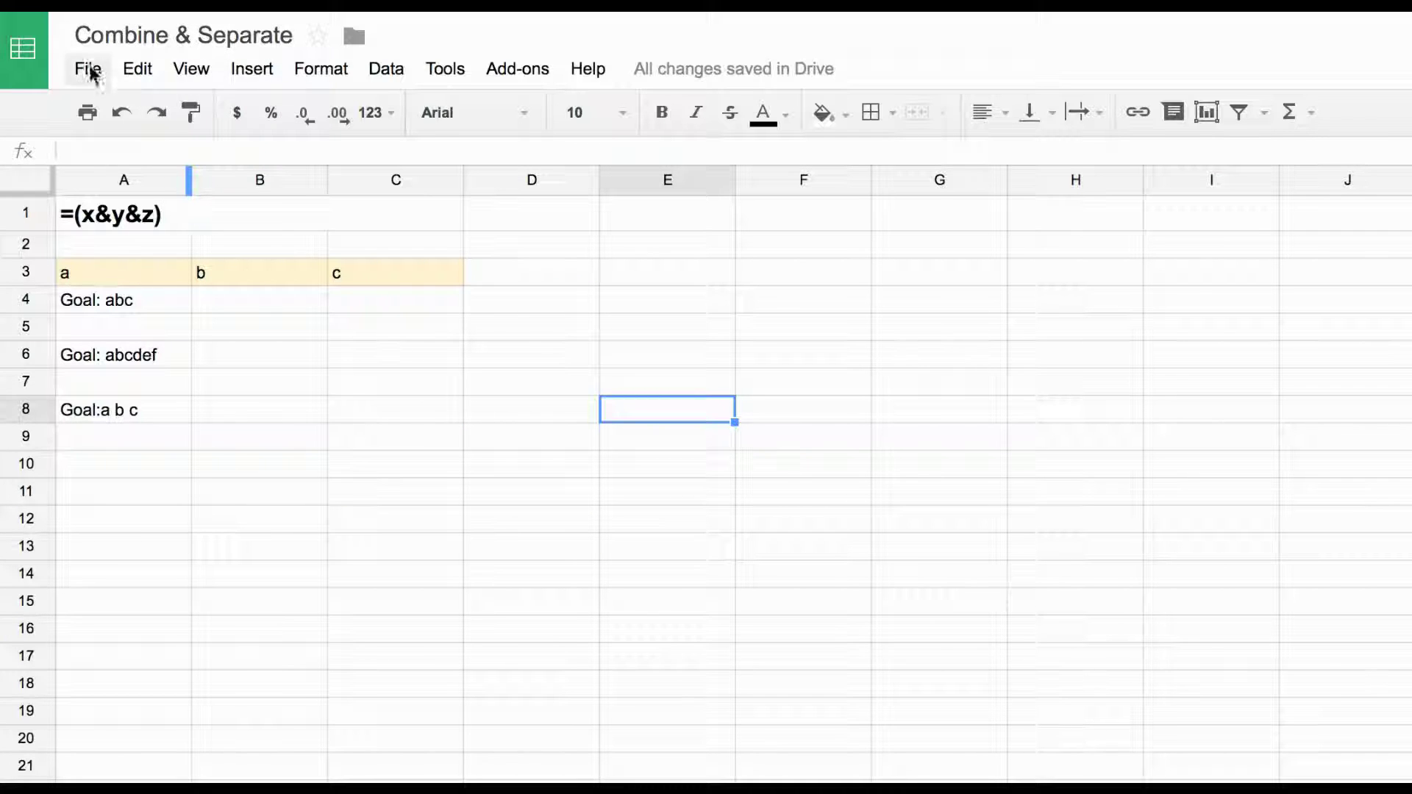
{"action": "left_click", "coordinate": [225, 279]}
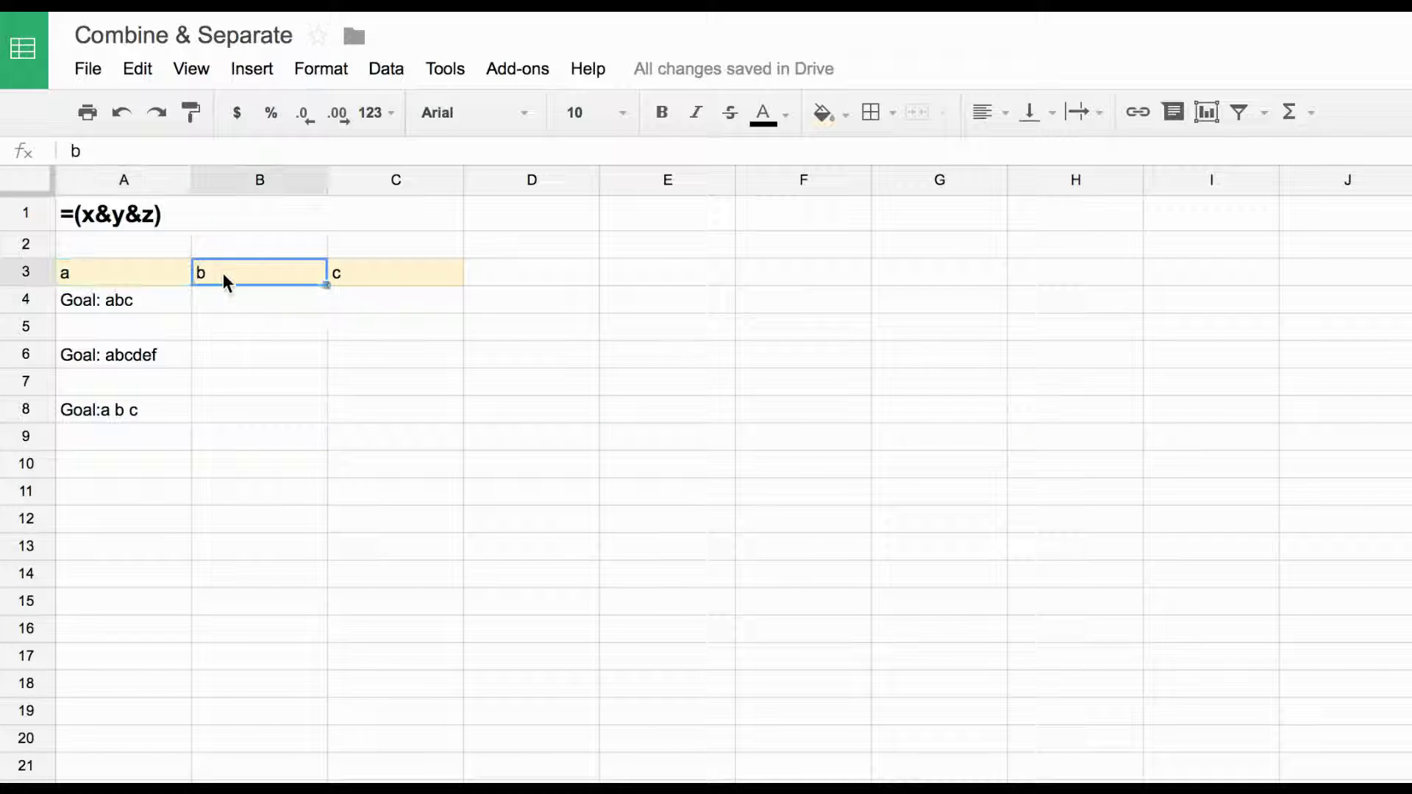
{"action": "left_click", "coordinate": [350, 278]}
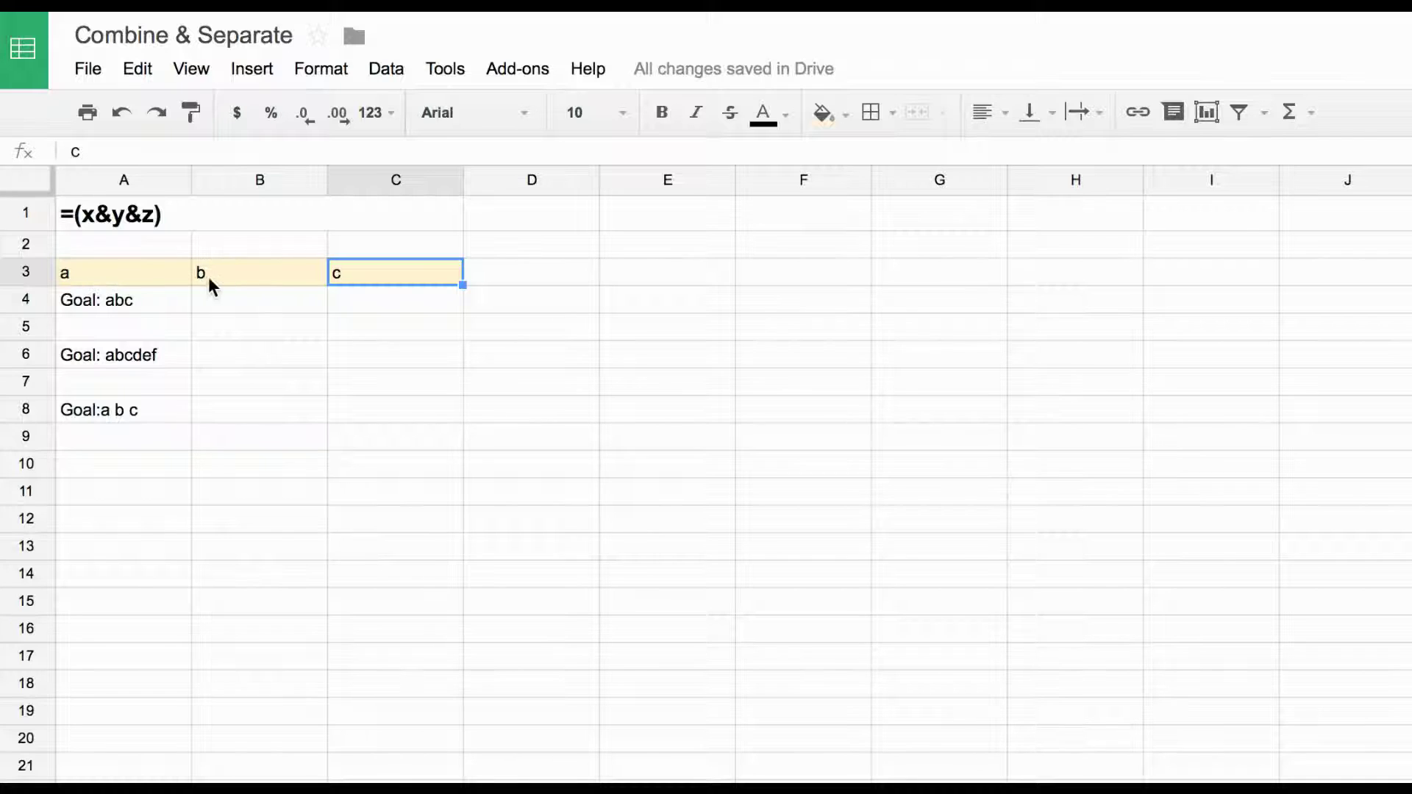
{"action": "left_click", "coordinate": [213, 309]}
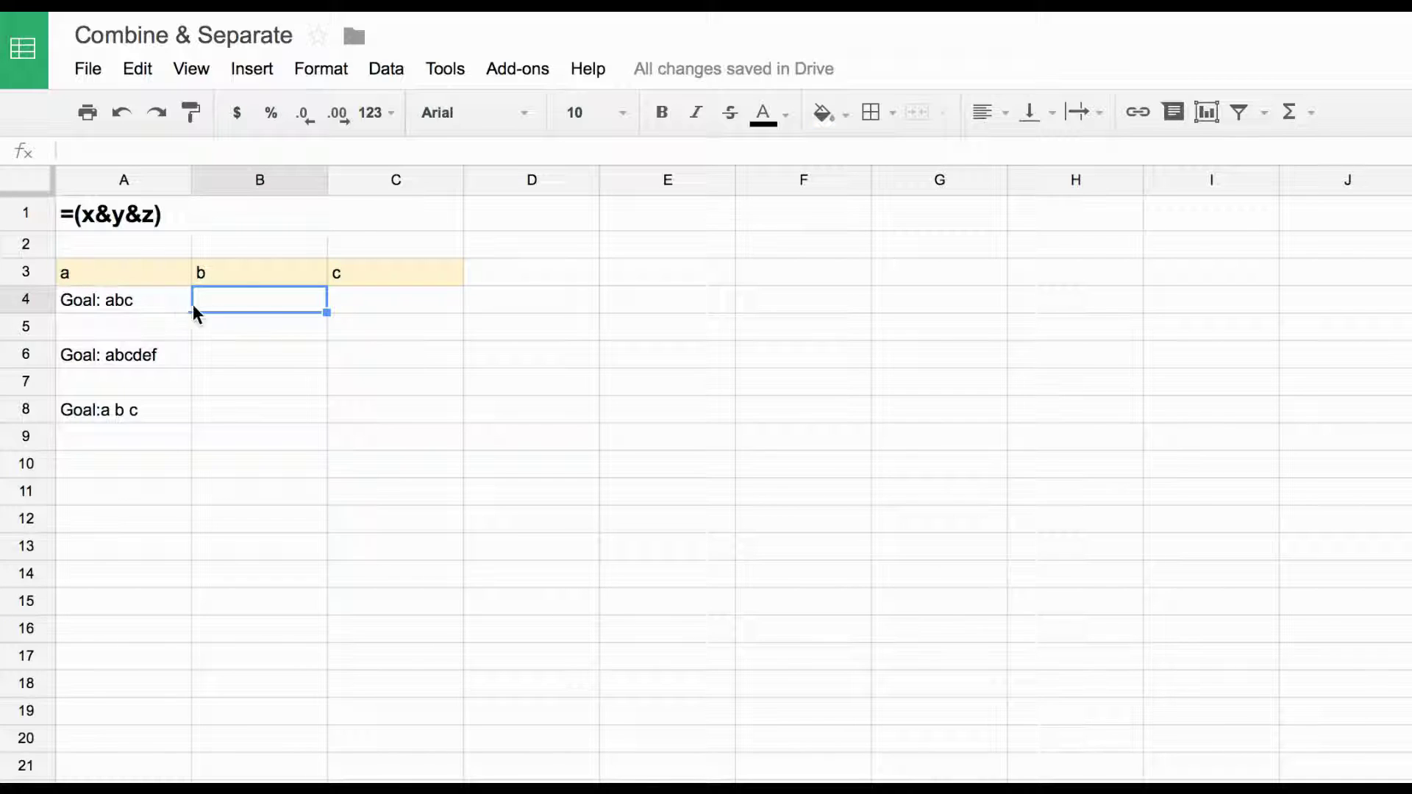
Enter the formula =(A3&B3&C3) in cell A5 to join the three letters.
{"action": "left_click", "coordinate": [156, 331]}
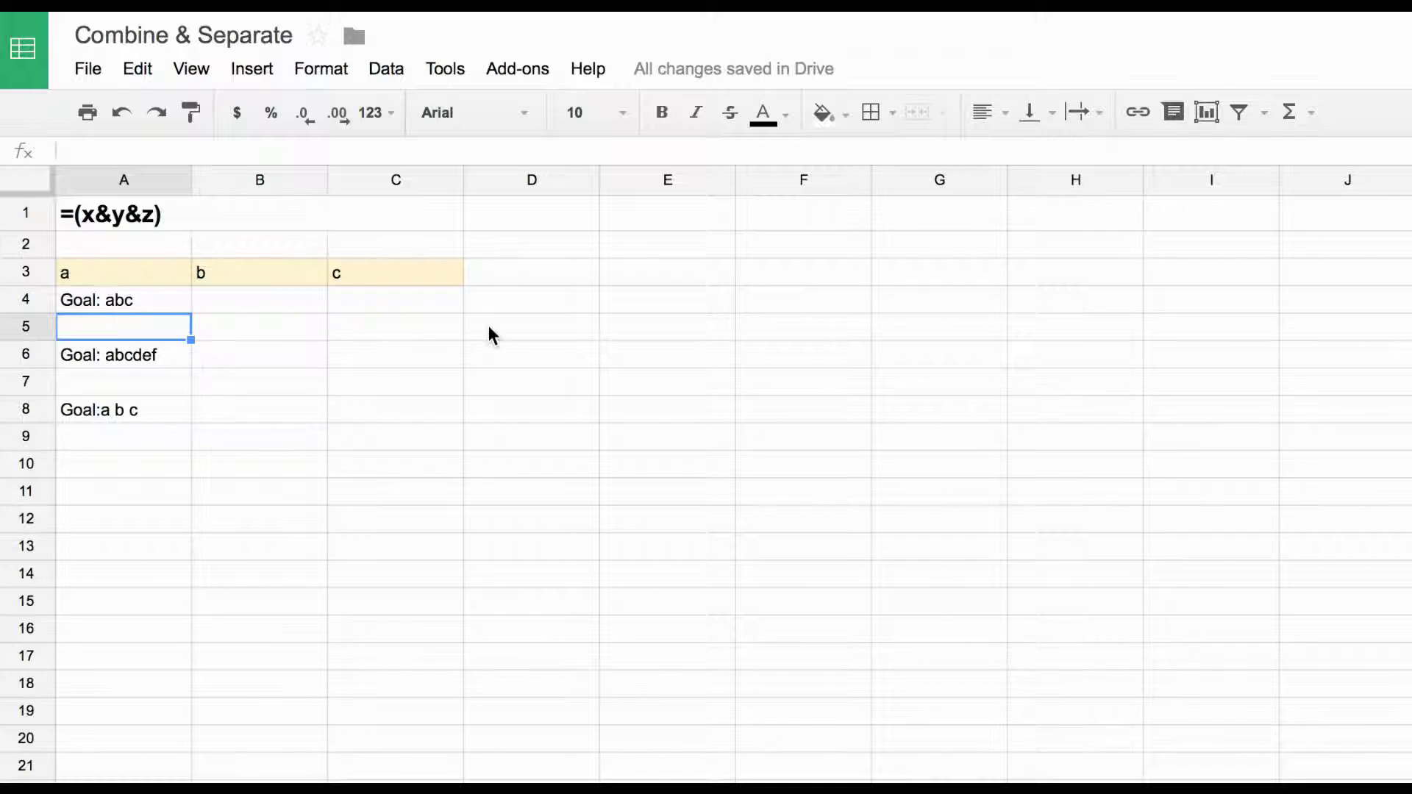
{"action": "type", "text": "=("}
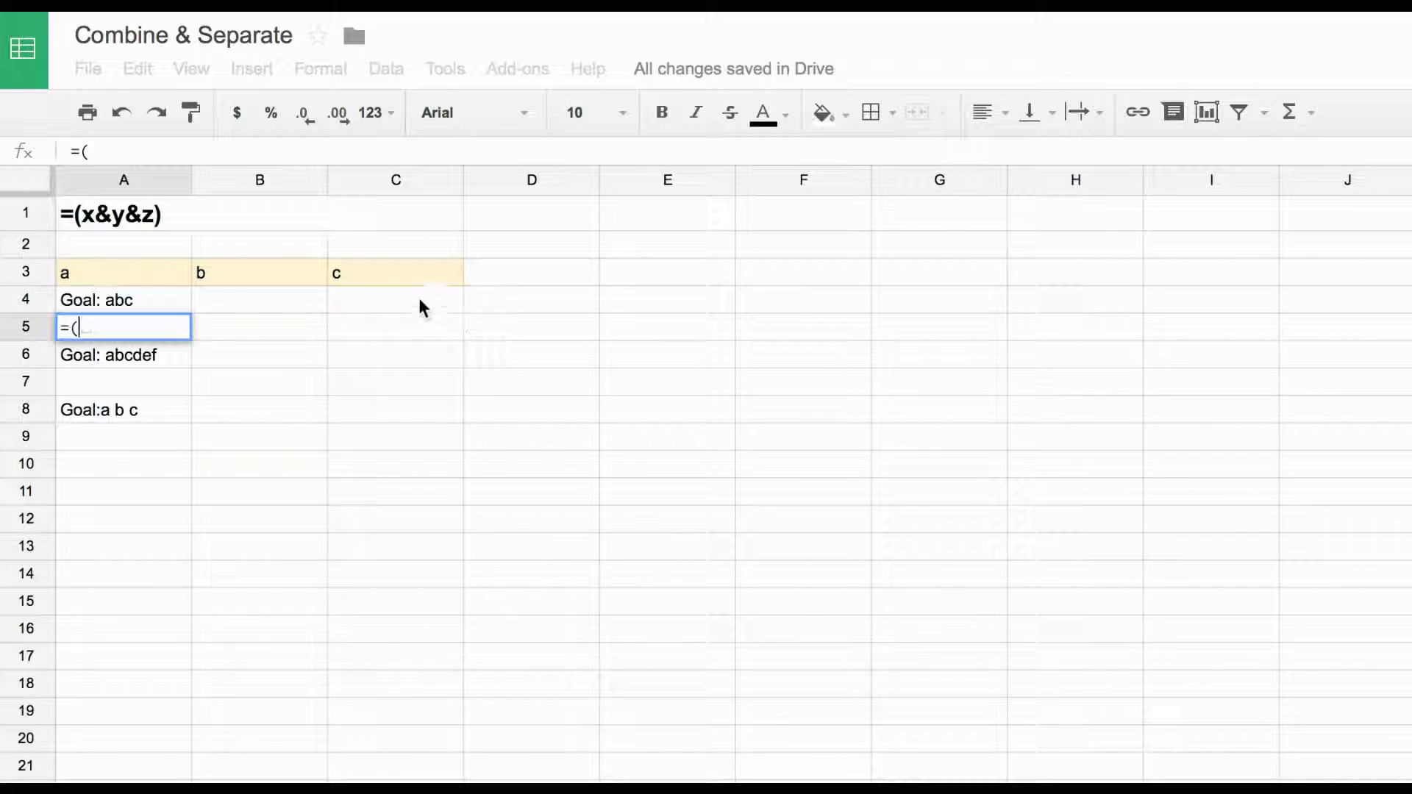
{"action": "left_click", "coordinate": [135, 279]}
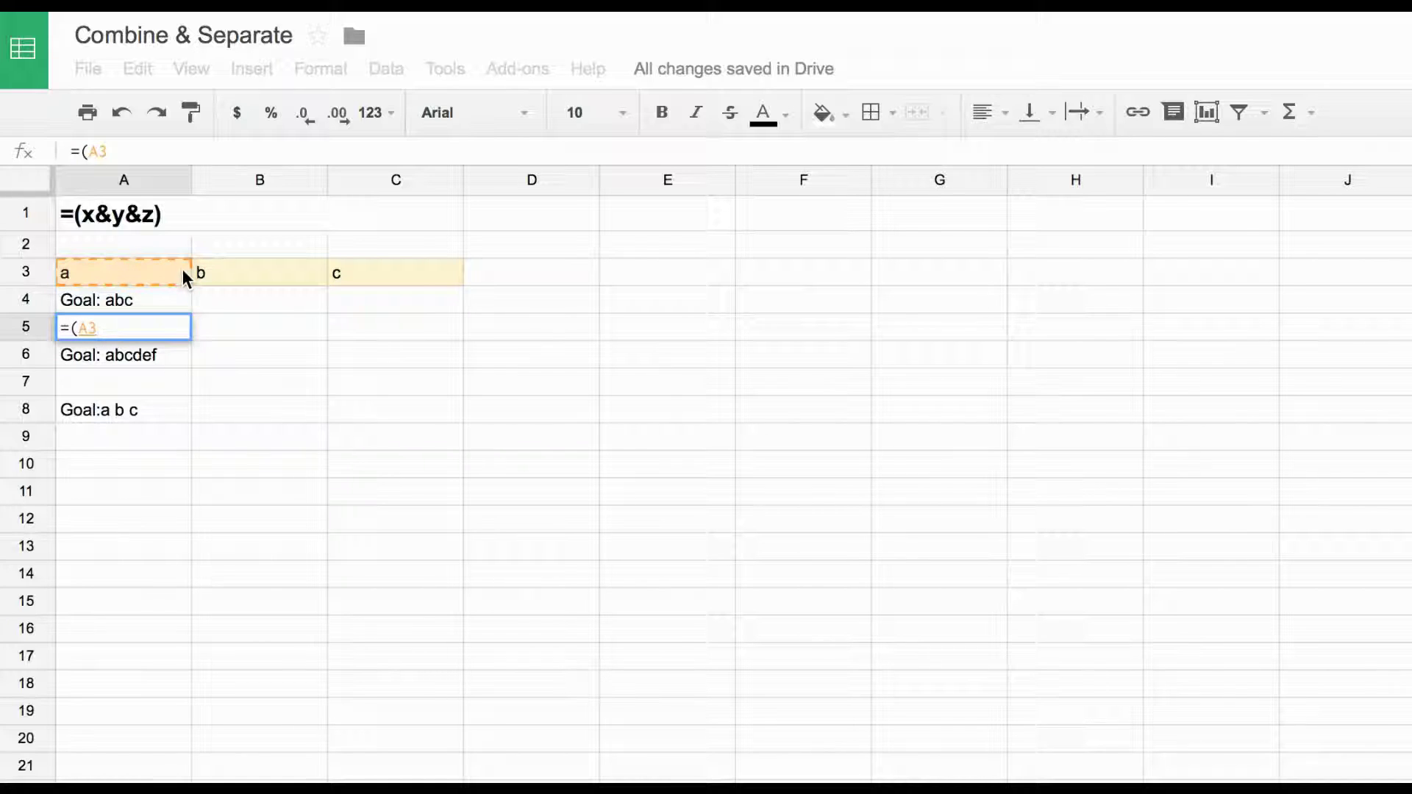
{"action": "type", "text": "&"}
{"action": "left_click", "coordinate": [228, 283]}
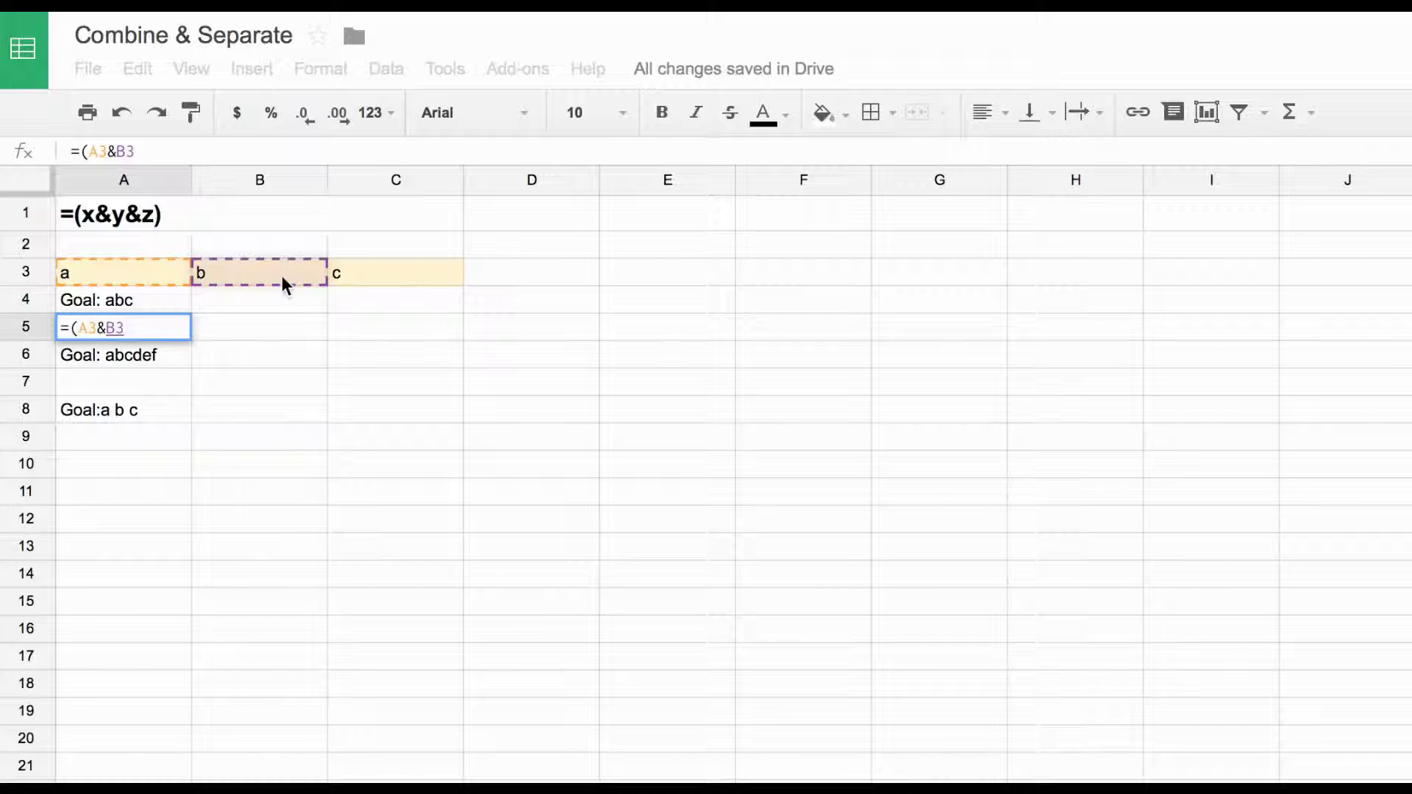
{"action": "type", "text": "&"}
{"action": "left_click", "coordinate": [395, 273]}
{"action": "type", "text": ")"}
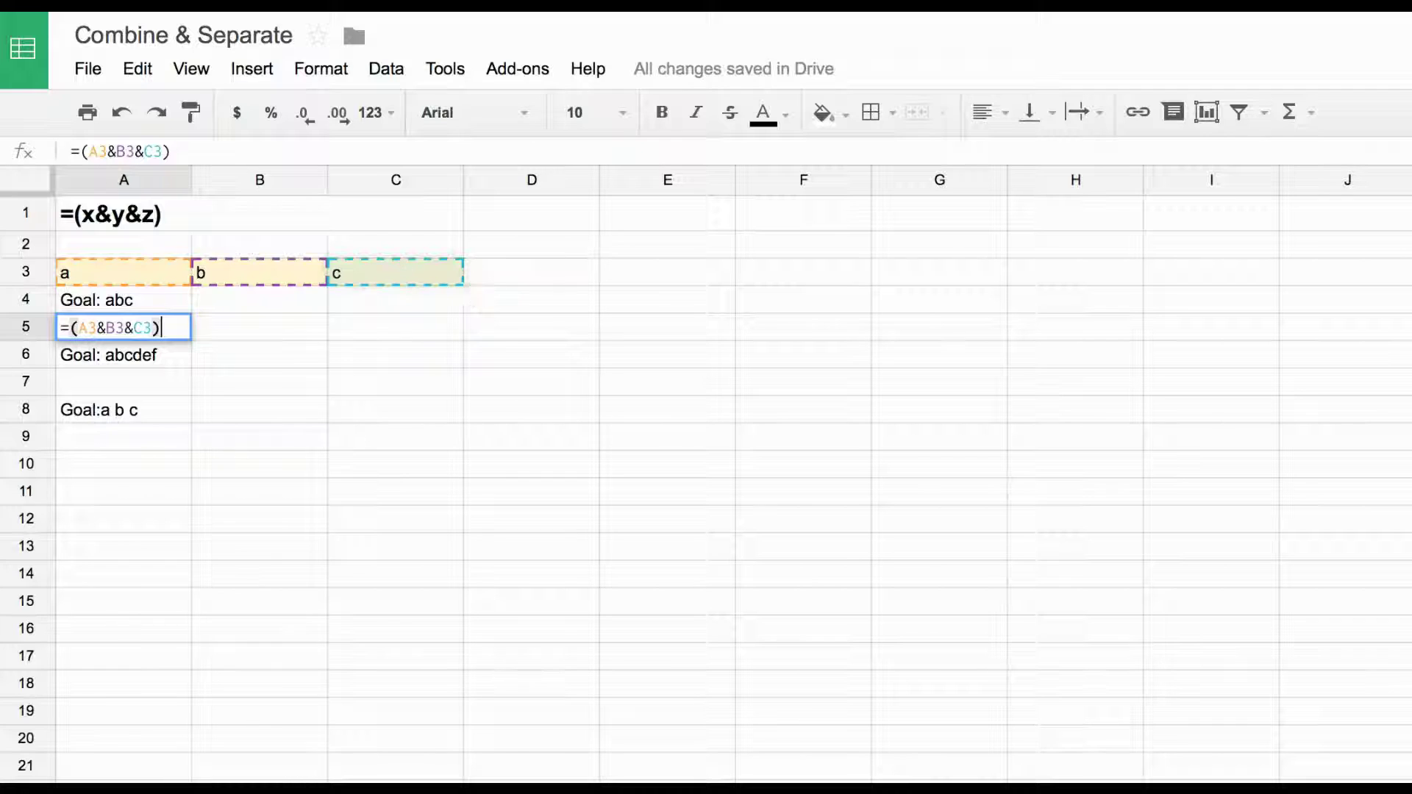
{"action": "key", "text": "Return"}
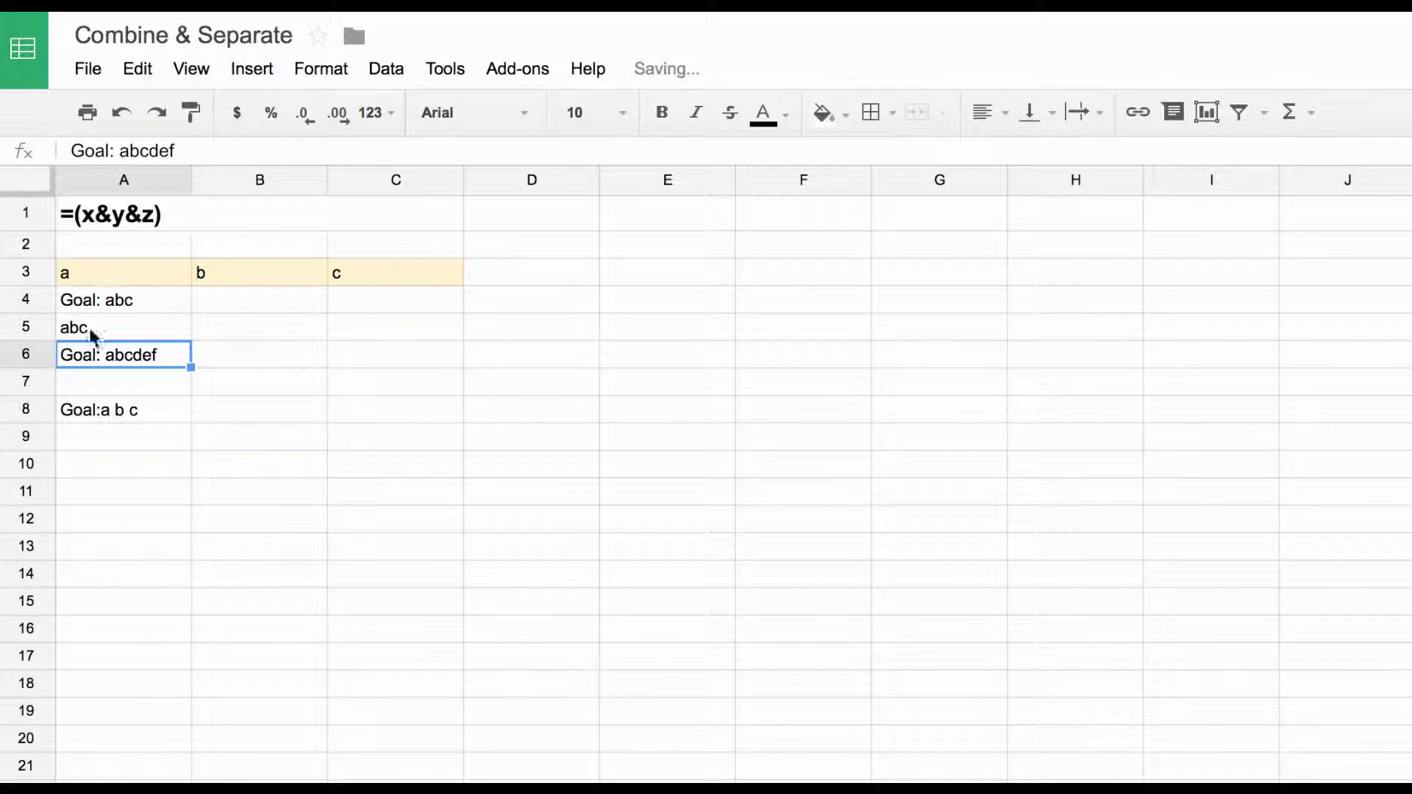
Enter the formula =(A3&B3&C3&"def") in cell A7 to join the three letters and append the text def.
{"action": "left_click", "coordinate": [144, 397]}
{"action": "left_click", "coordinate": [143, 386]}
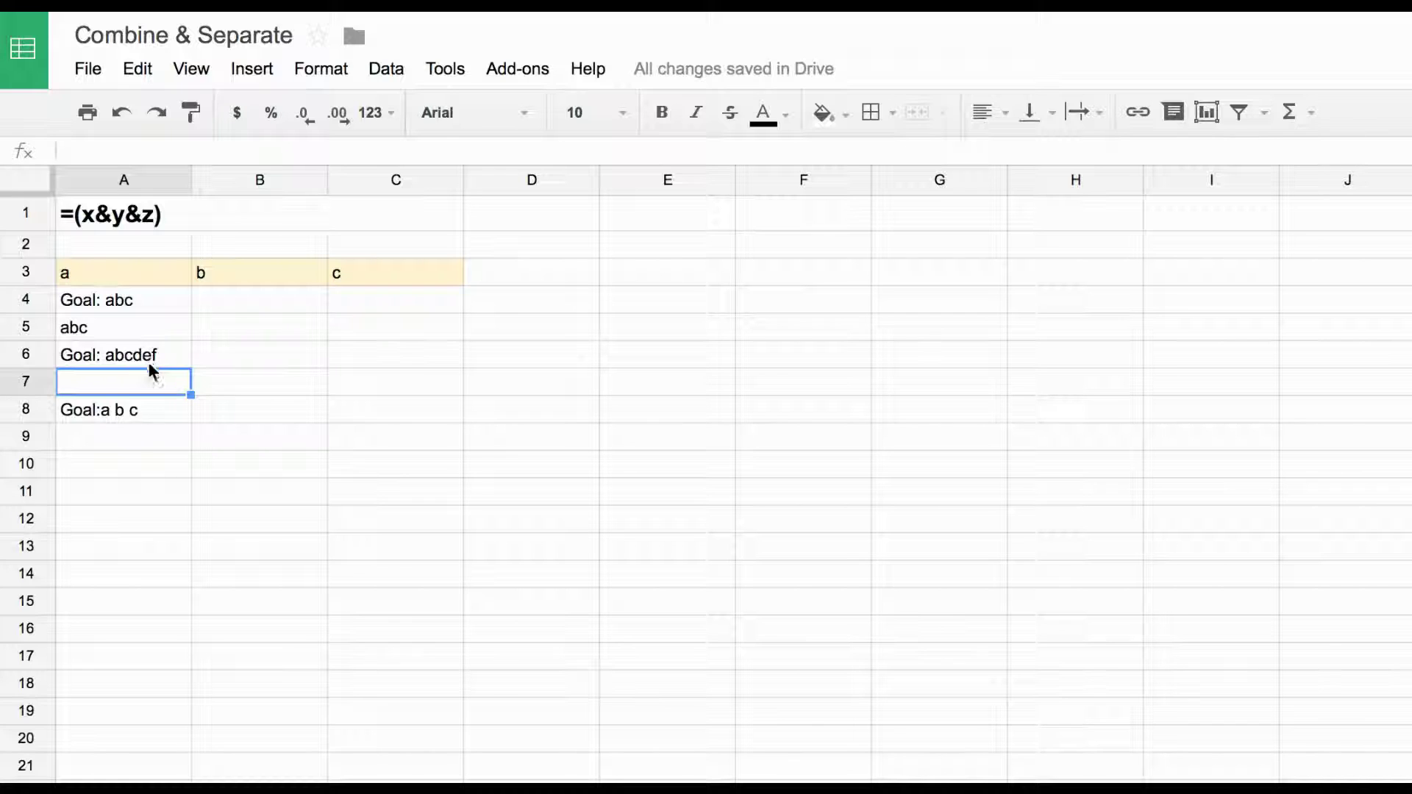
{"action": "type", "text": "="}
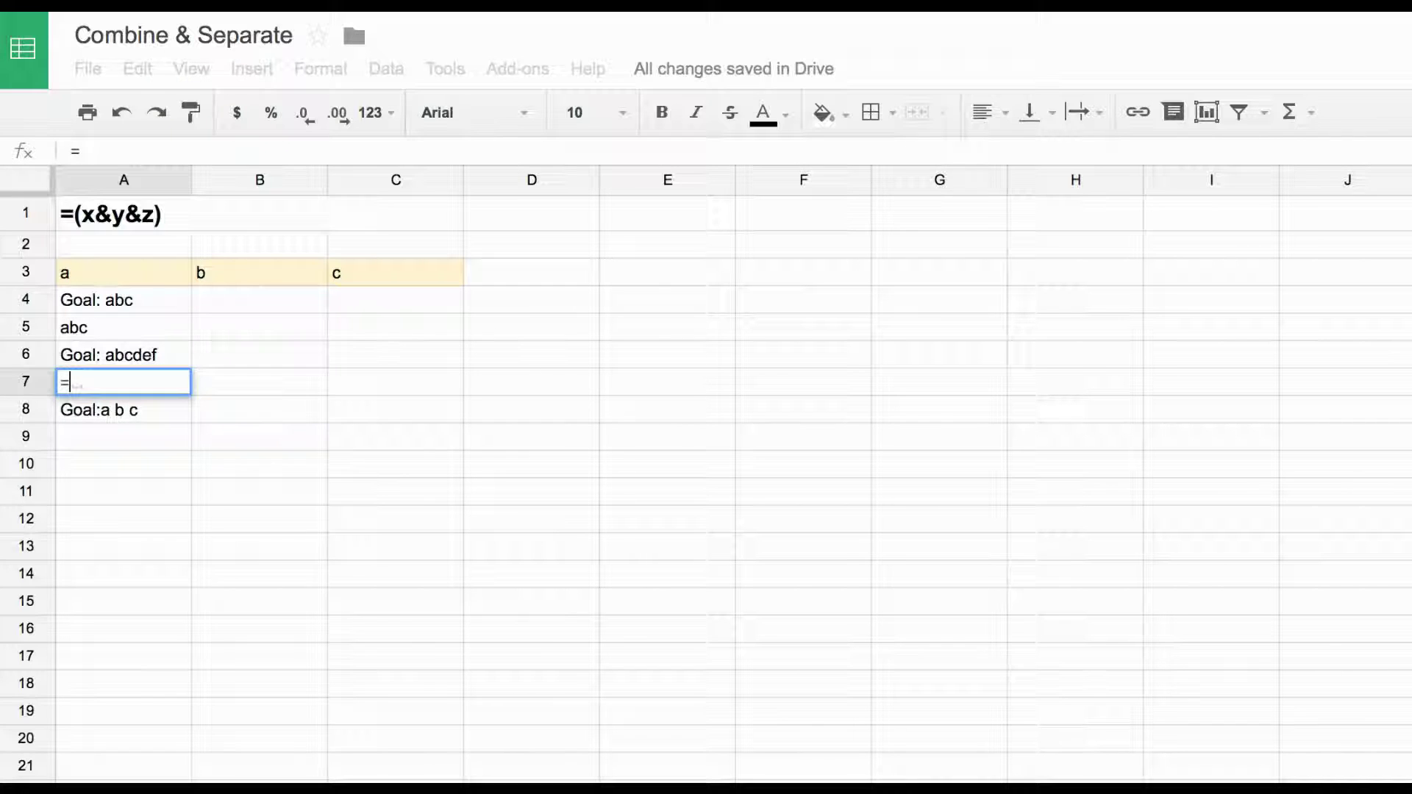
{"action": "type", "text": "("}
{"action": "left_click", "coordinate": [113, 274]}
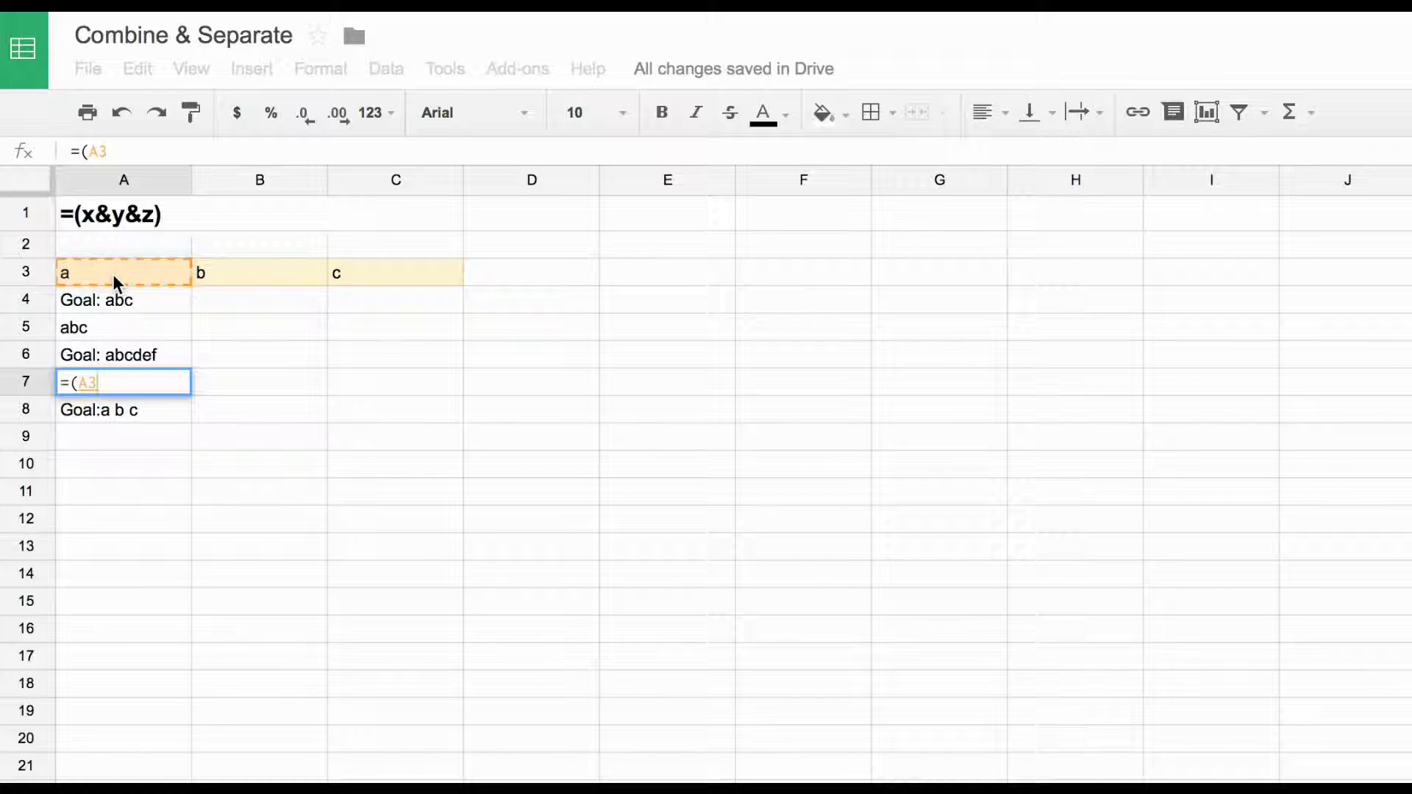
{"action": "type", "text": "&"}
{"action": "left_click", "coordinate": [218, 271]}
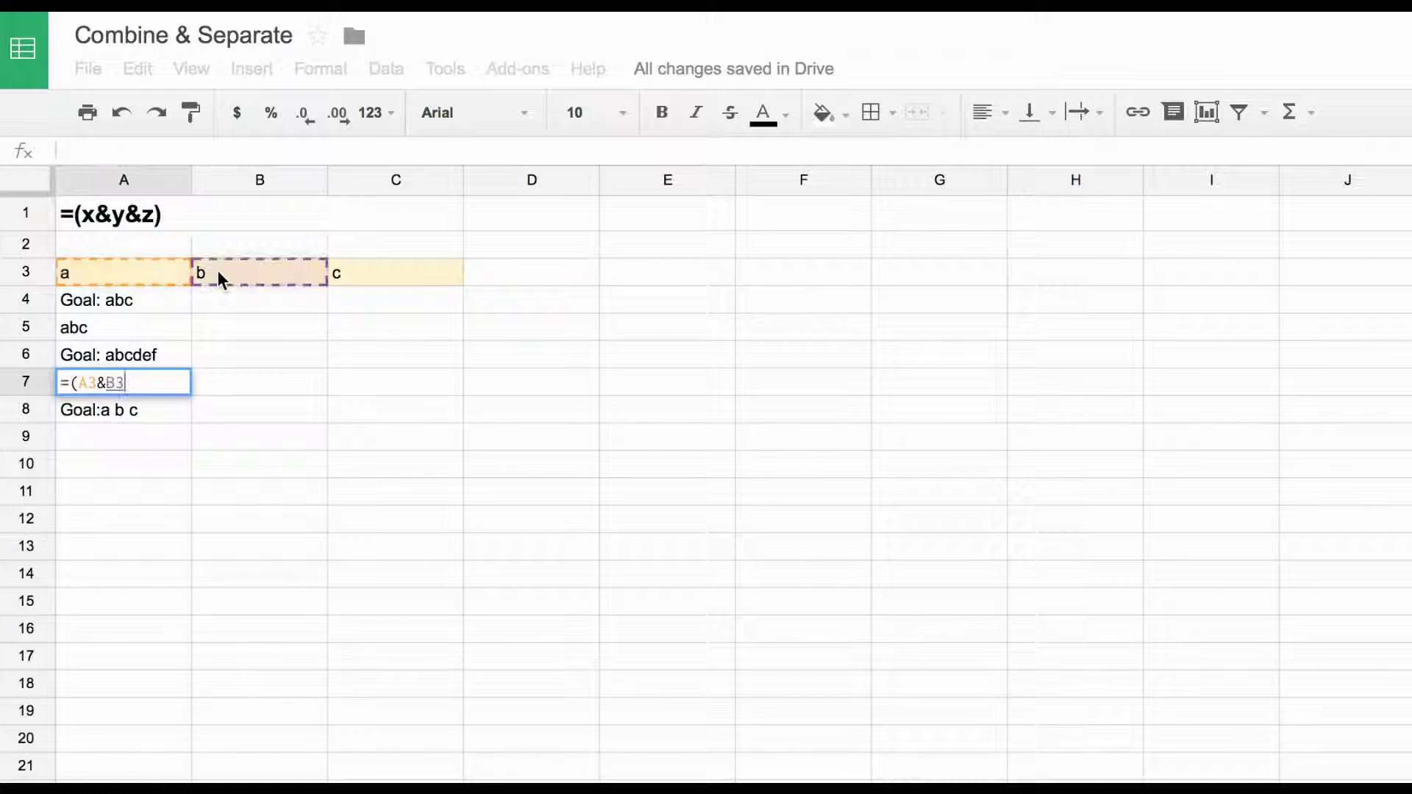
{"action": "type", "text": "&"}
{"action": "left_click", "coordinate": [357, 273]}
{"action": "type", "text": "&"}
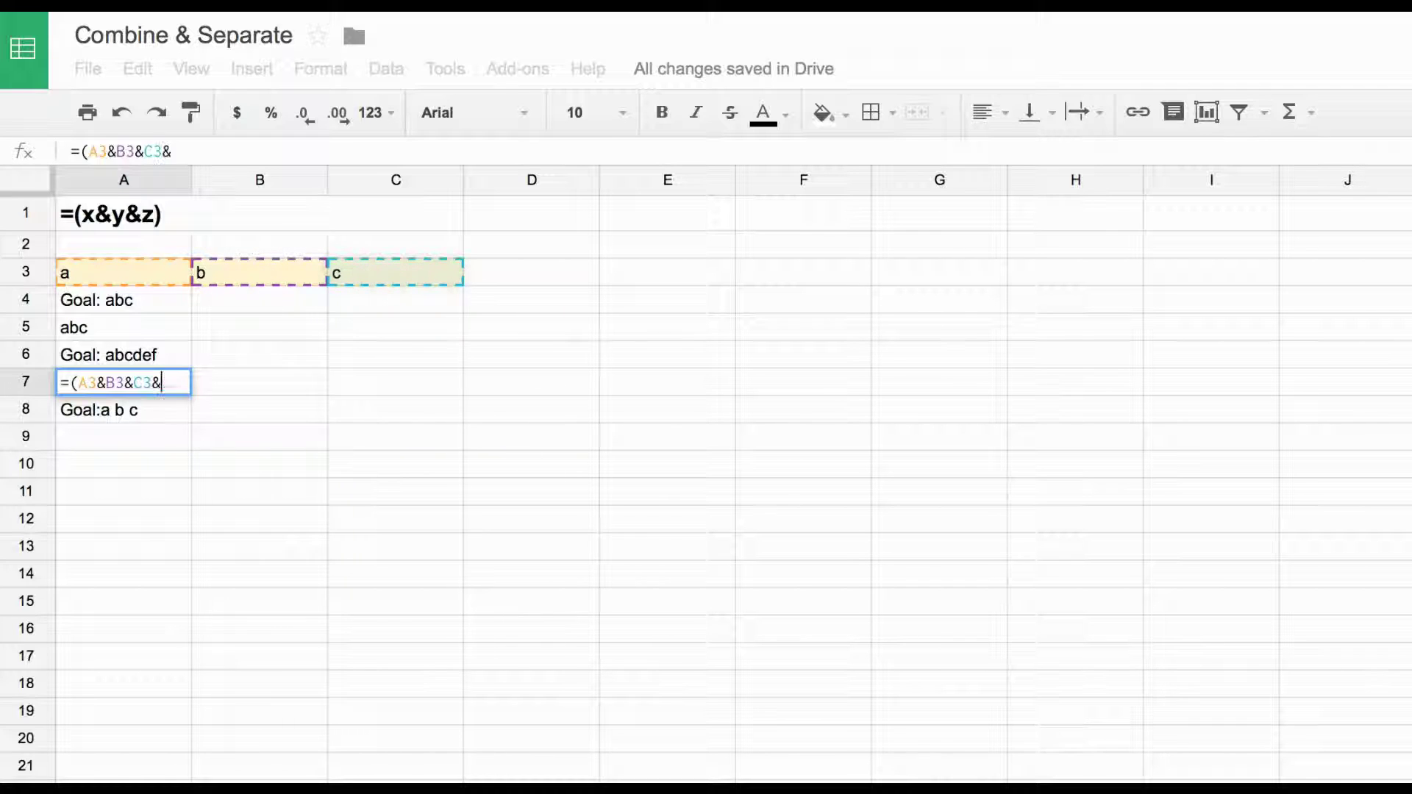
{"action": "type", "text": "\""}
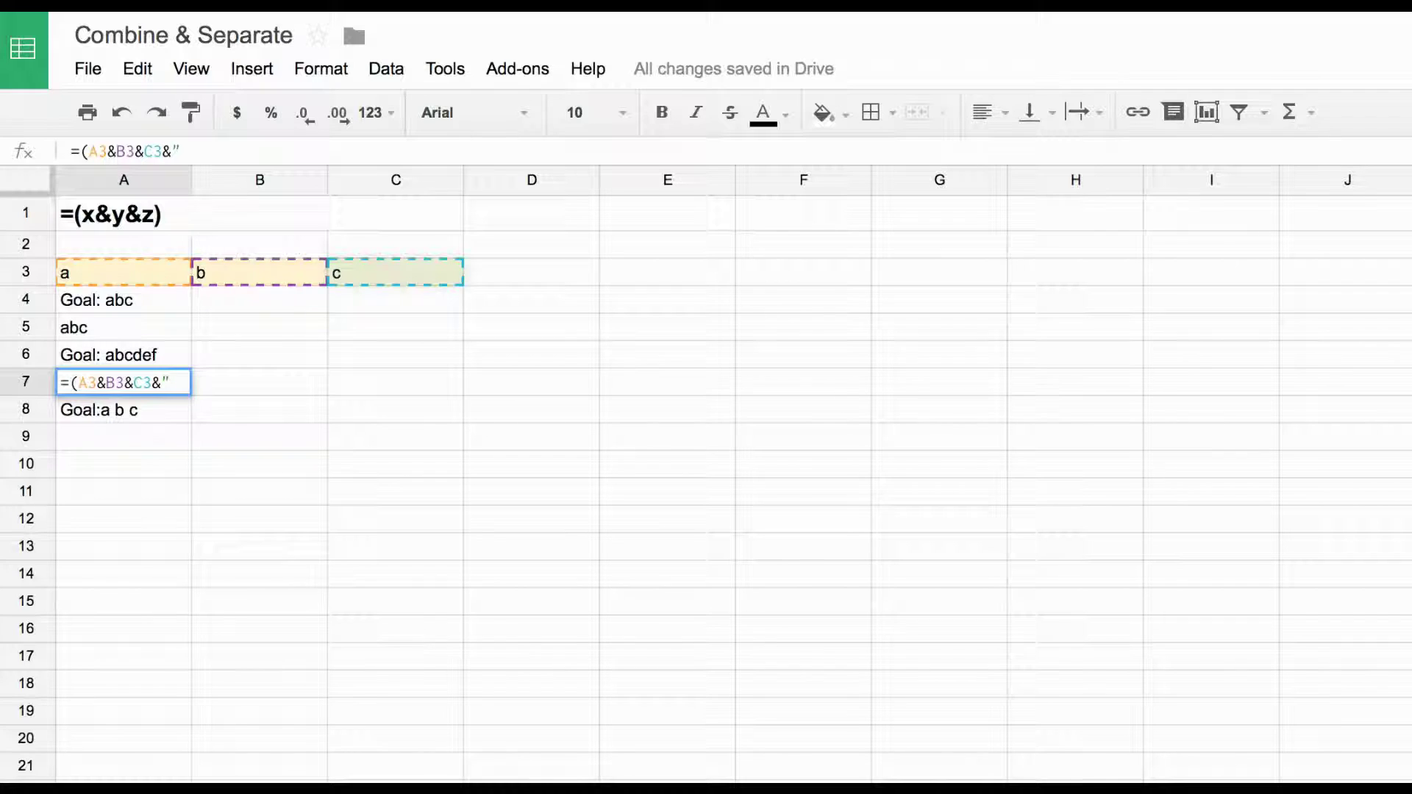
{"action": "type", "text": "def\")"}
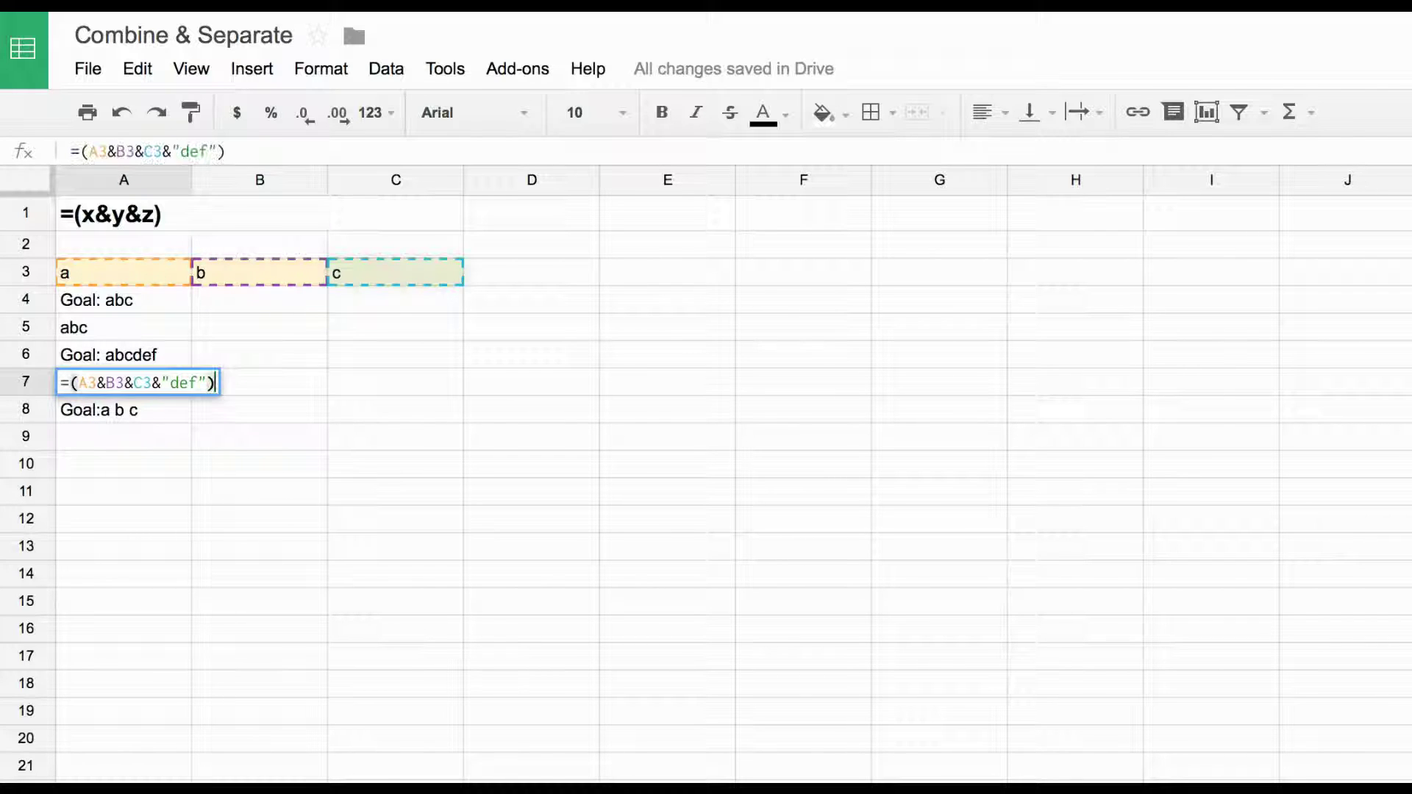
{"action": "key", "text": "Return"}
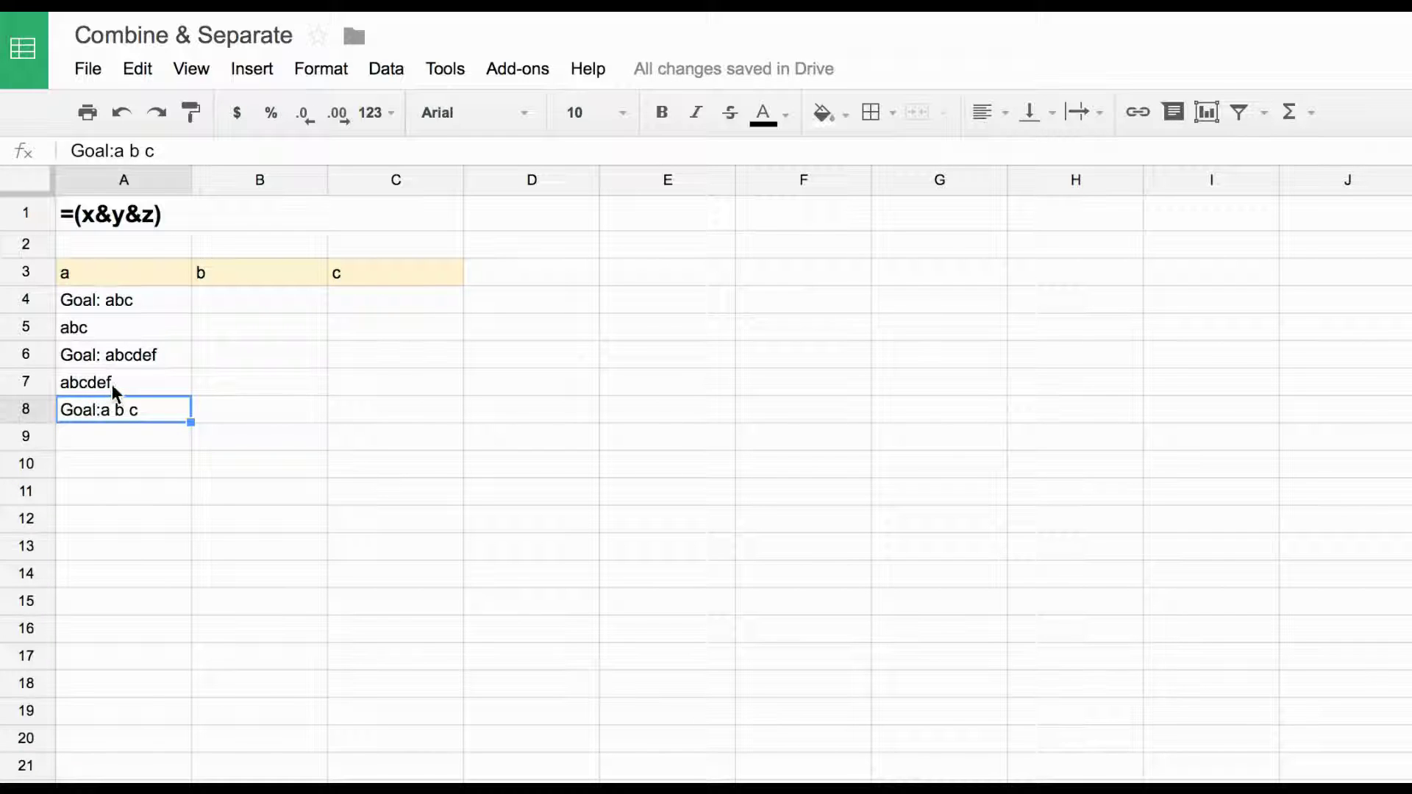
Examine the formula in cell A7, highlighting its quoted def text, and leave the cell.
{"action": "left_click", "coordinate": [112, 384]}
{"action": "left_click", "coordinate": [120, 435]}
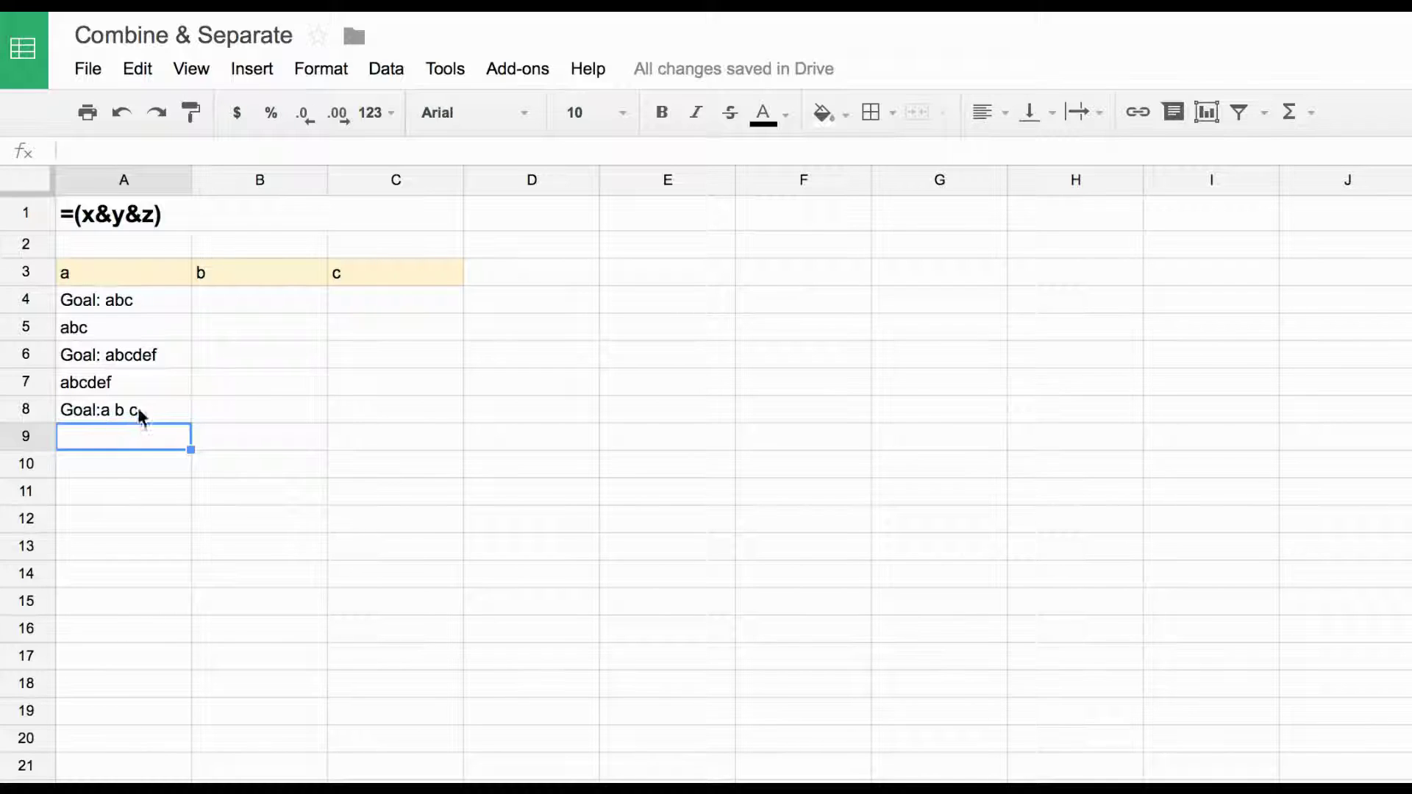
{"action": "left_click", "coordinate": [145, 353]}
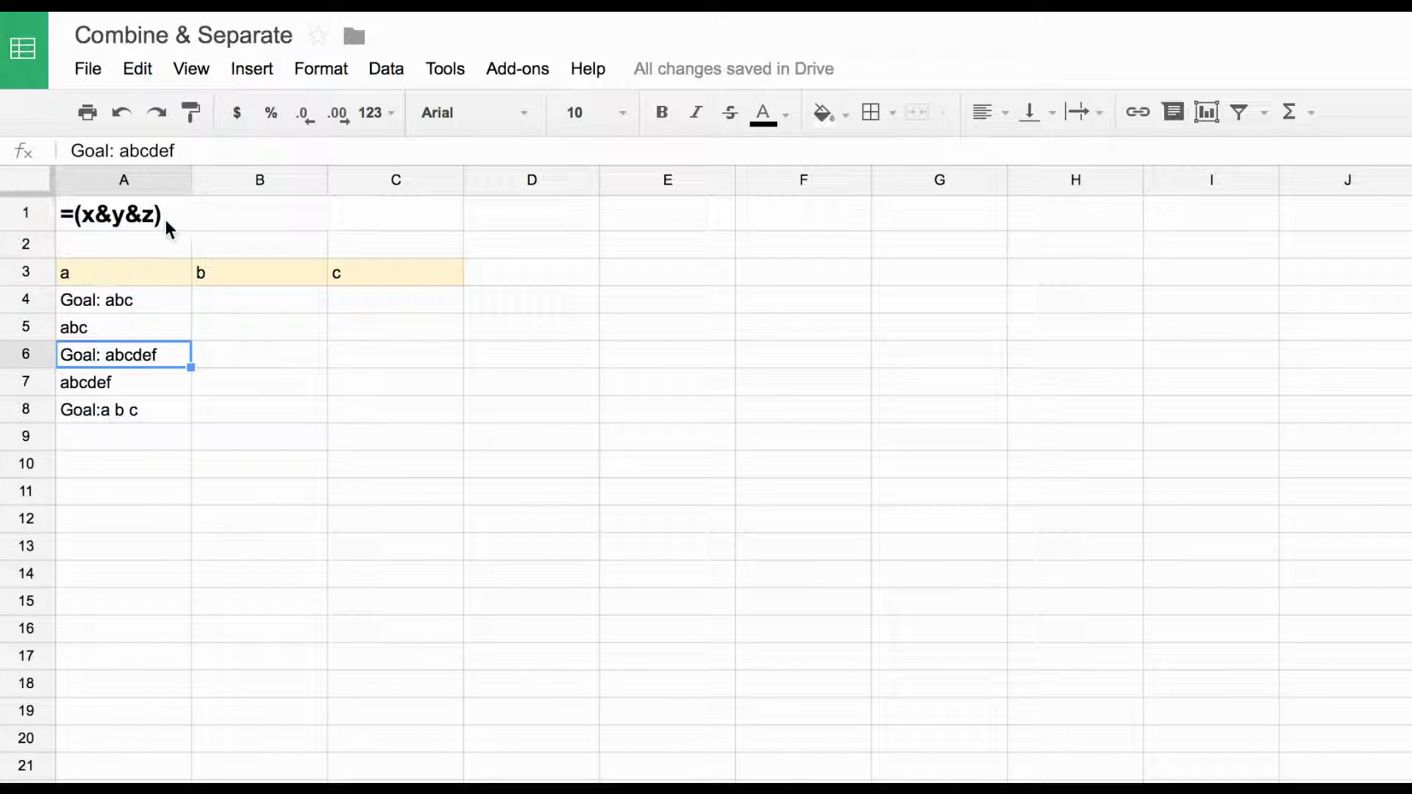
{"action": "left_click", "coordinate": [83, 383]}
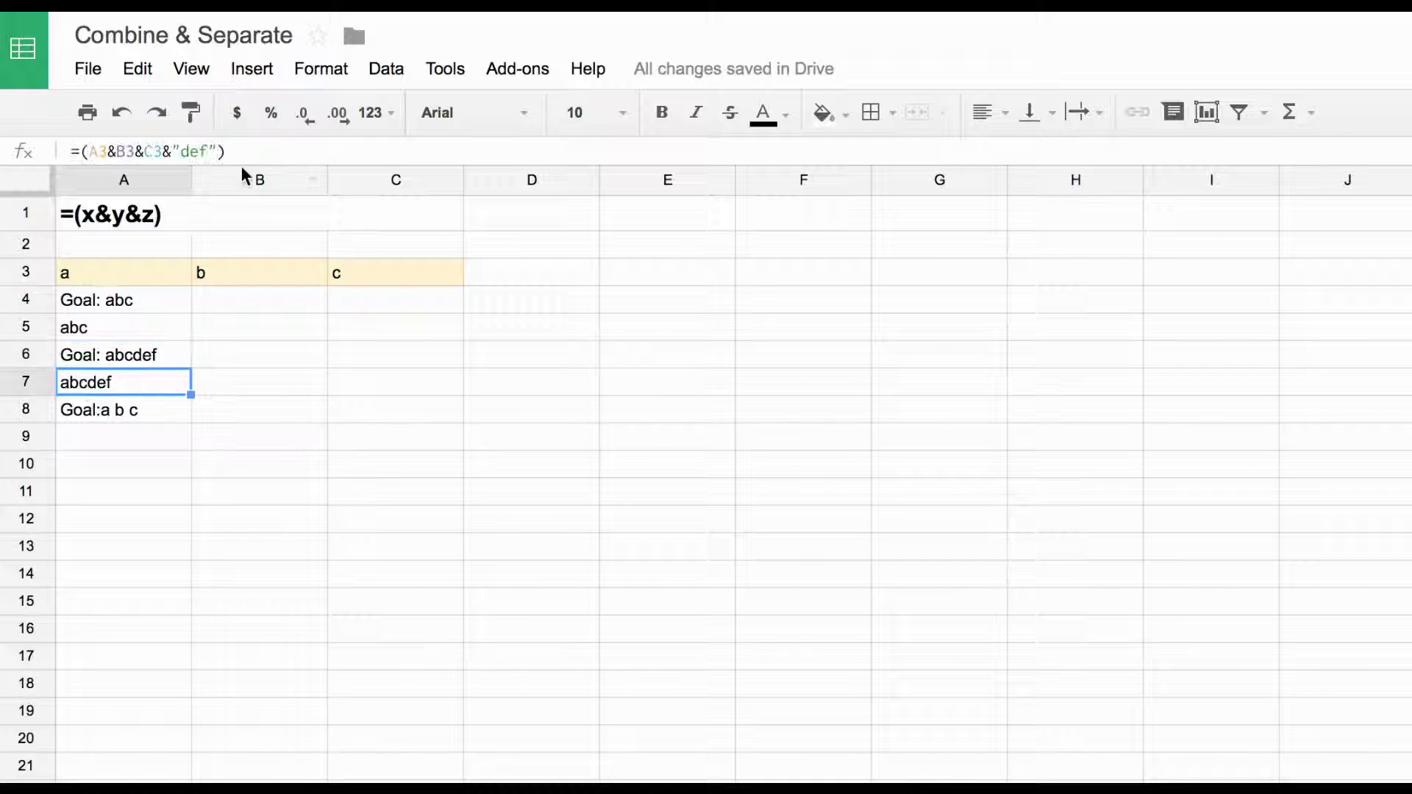
{"action": "left_click", "coordinate": [190, 152]}
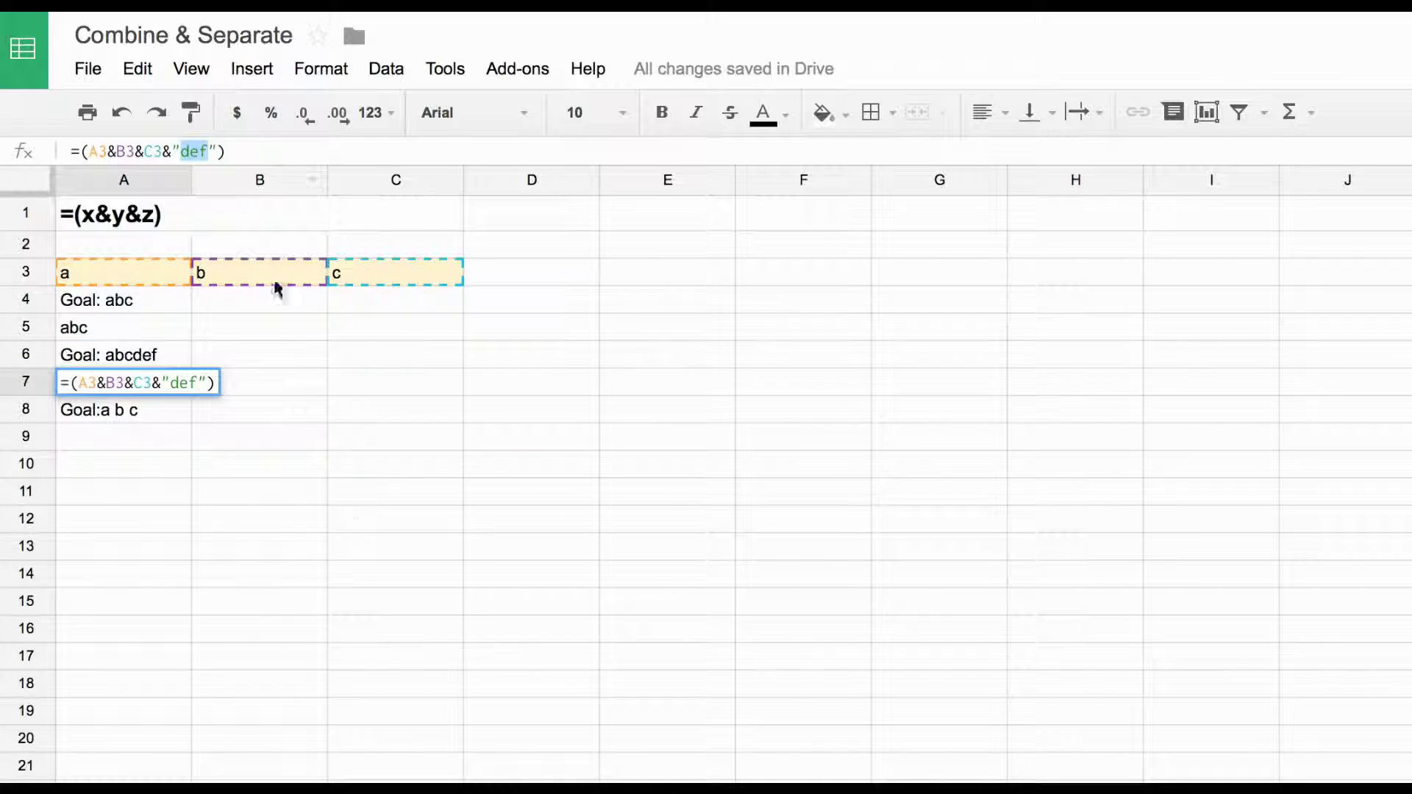
{"action": "left_click", "coordinate": [350, 502]}
Enter the formula =(A3&" "&B3&" "&C3&" ") in cell A9 to join the three letters with spaces.
{"action": "left_click", "coordinate": [142, 443]}
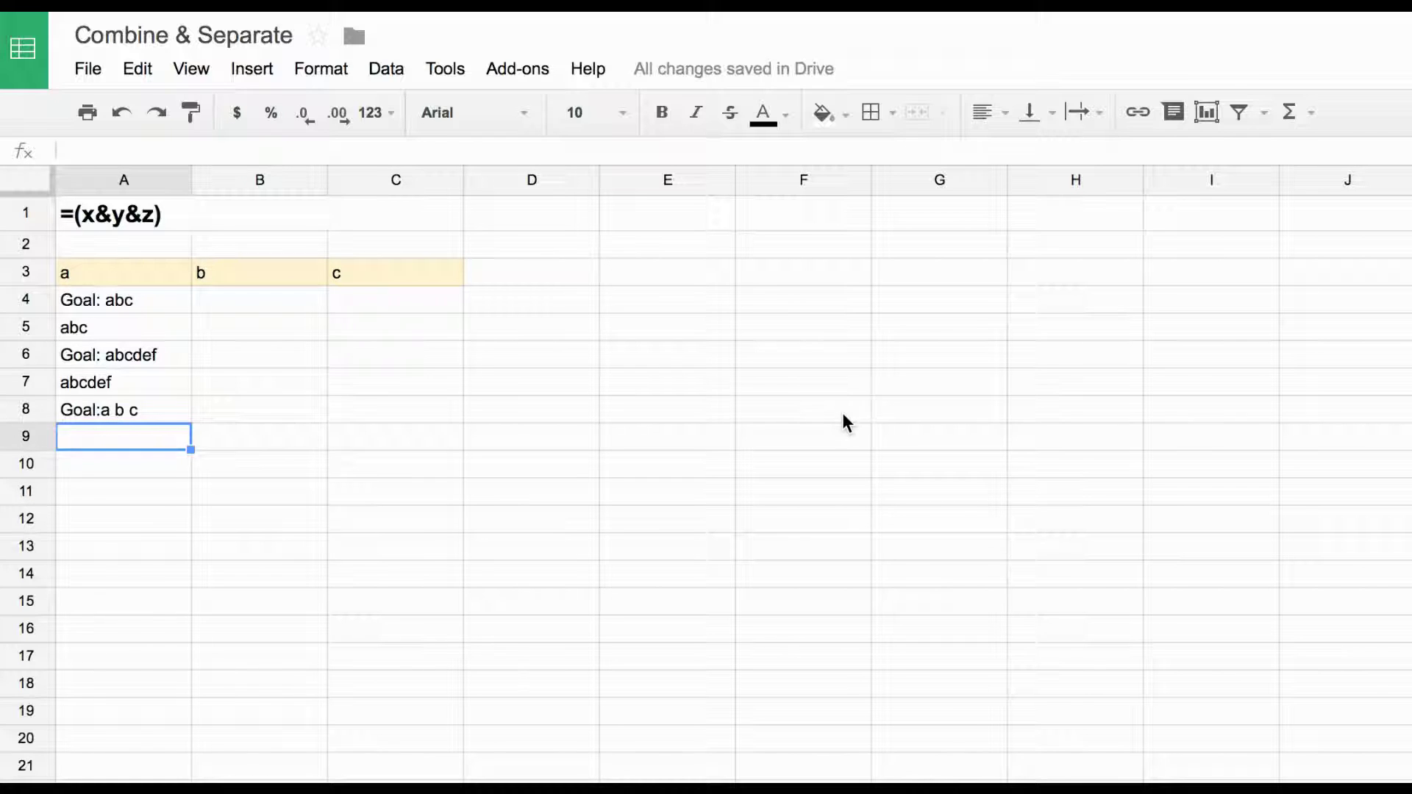
{"action": "type", "text": "=("}
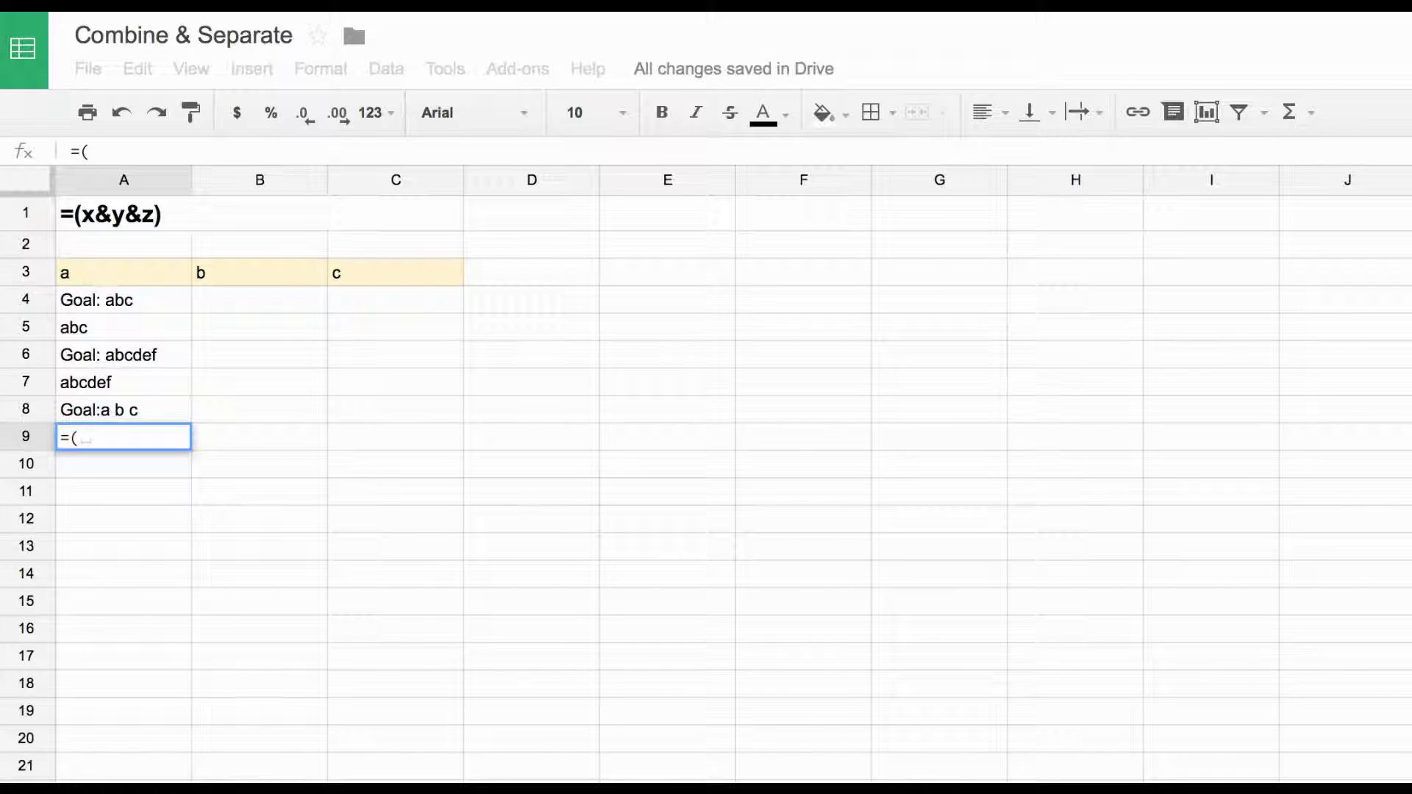
{"action": "left_click", "coordinate": [67, 266]}
{"action": "type", "text": "&\""}
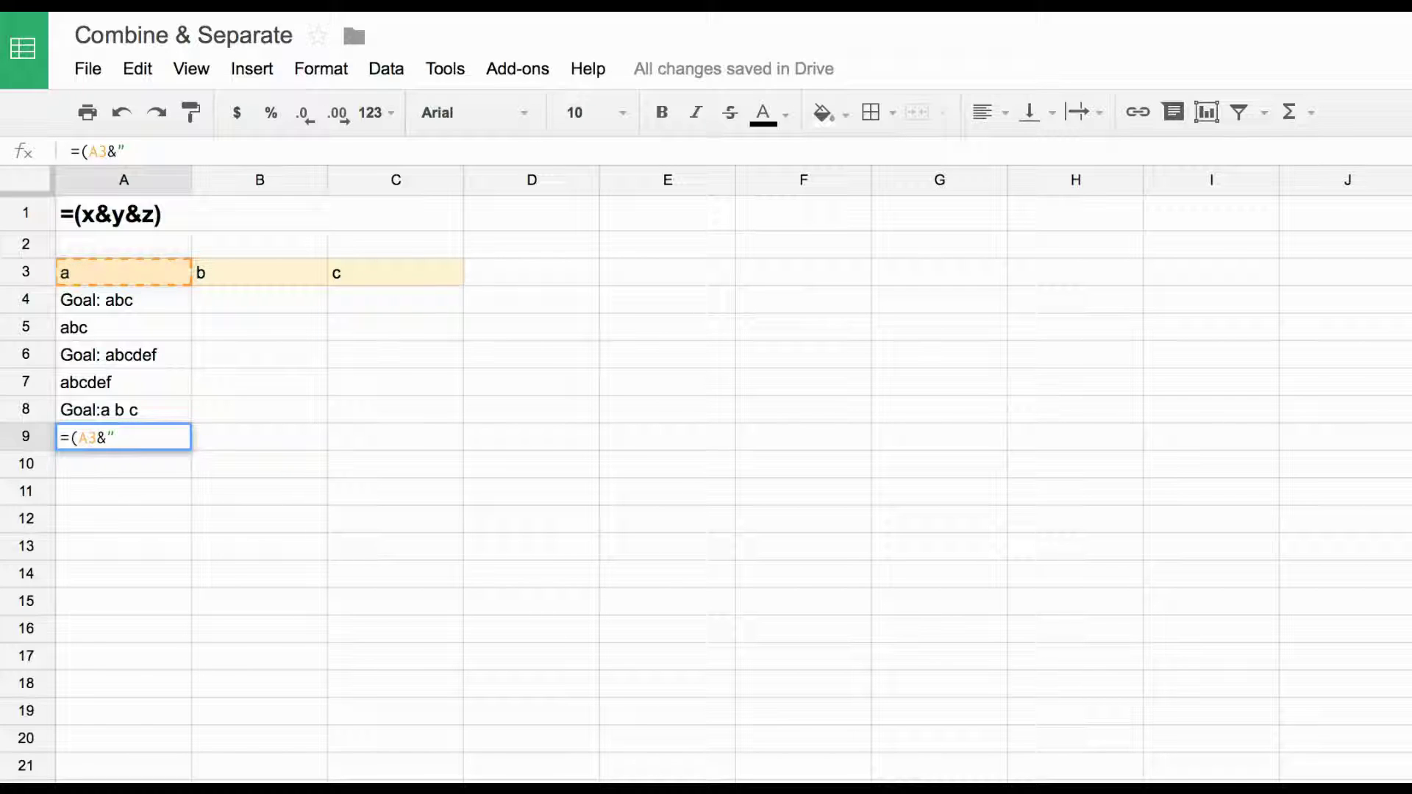
{"action": "type", "text": " \"&"}
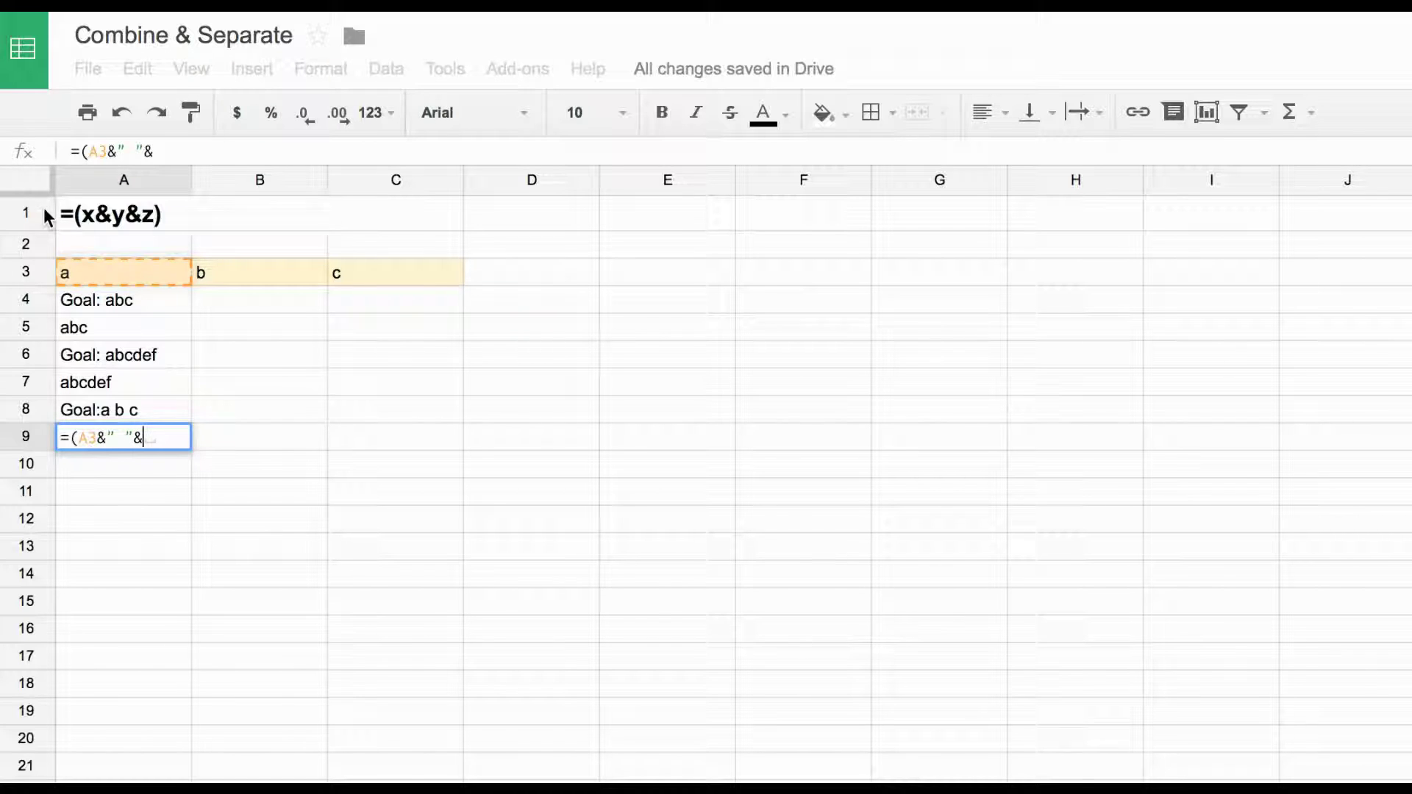
{"action": "left_click", "coordinate": [239, 277]}
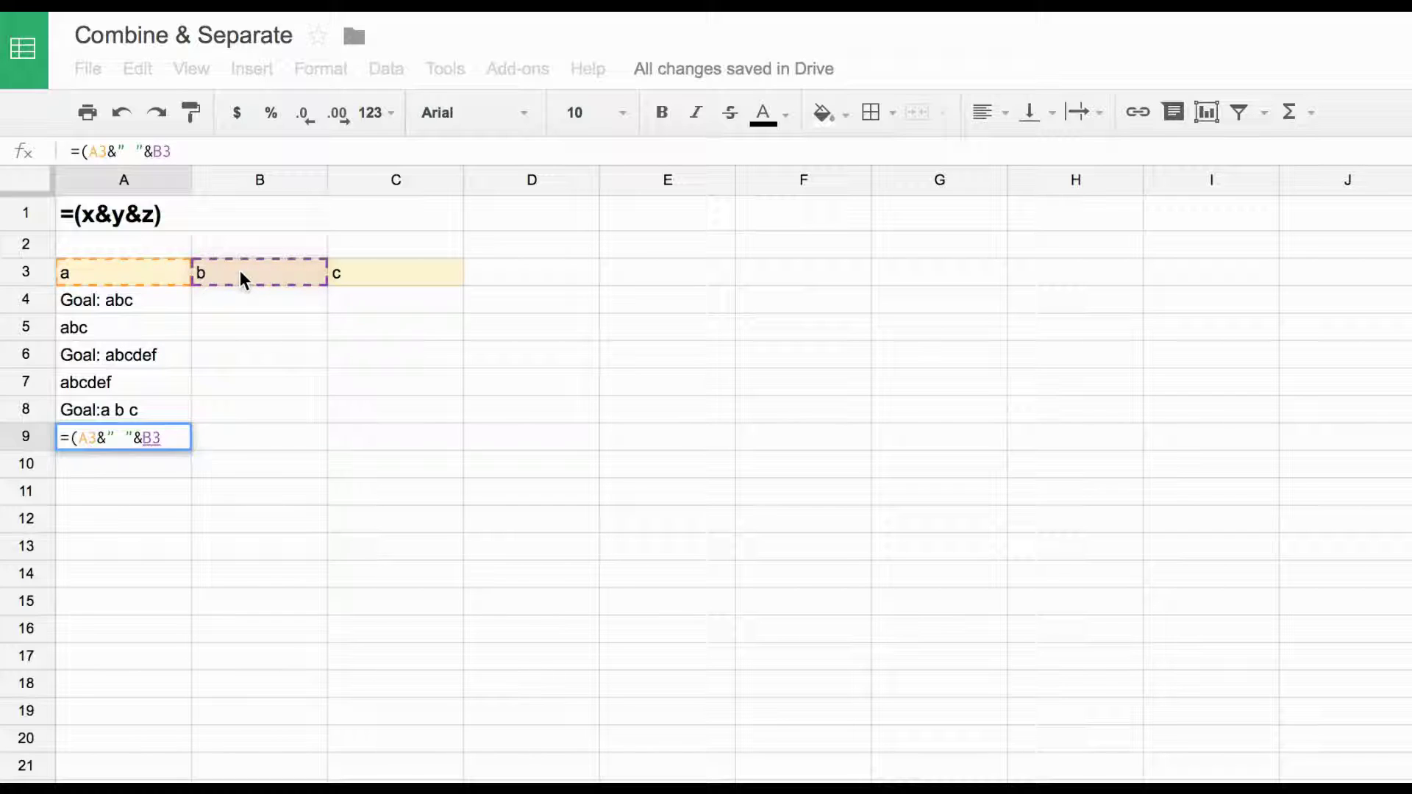
{"action": "type", "text": "\" "}
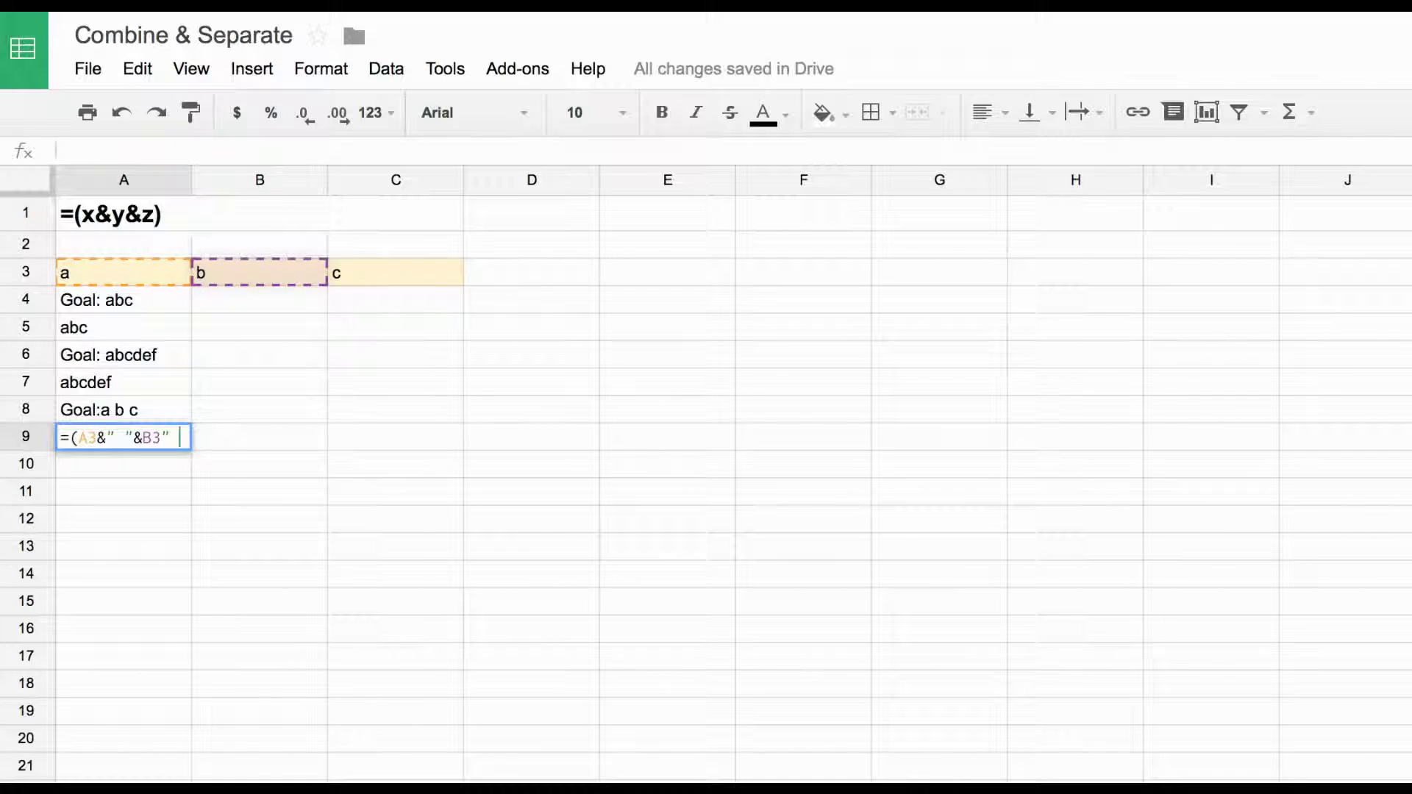
{"action": "type", "text": "\""}
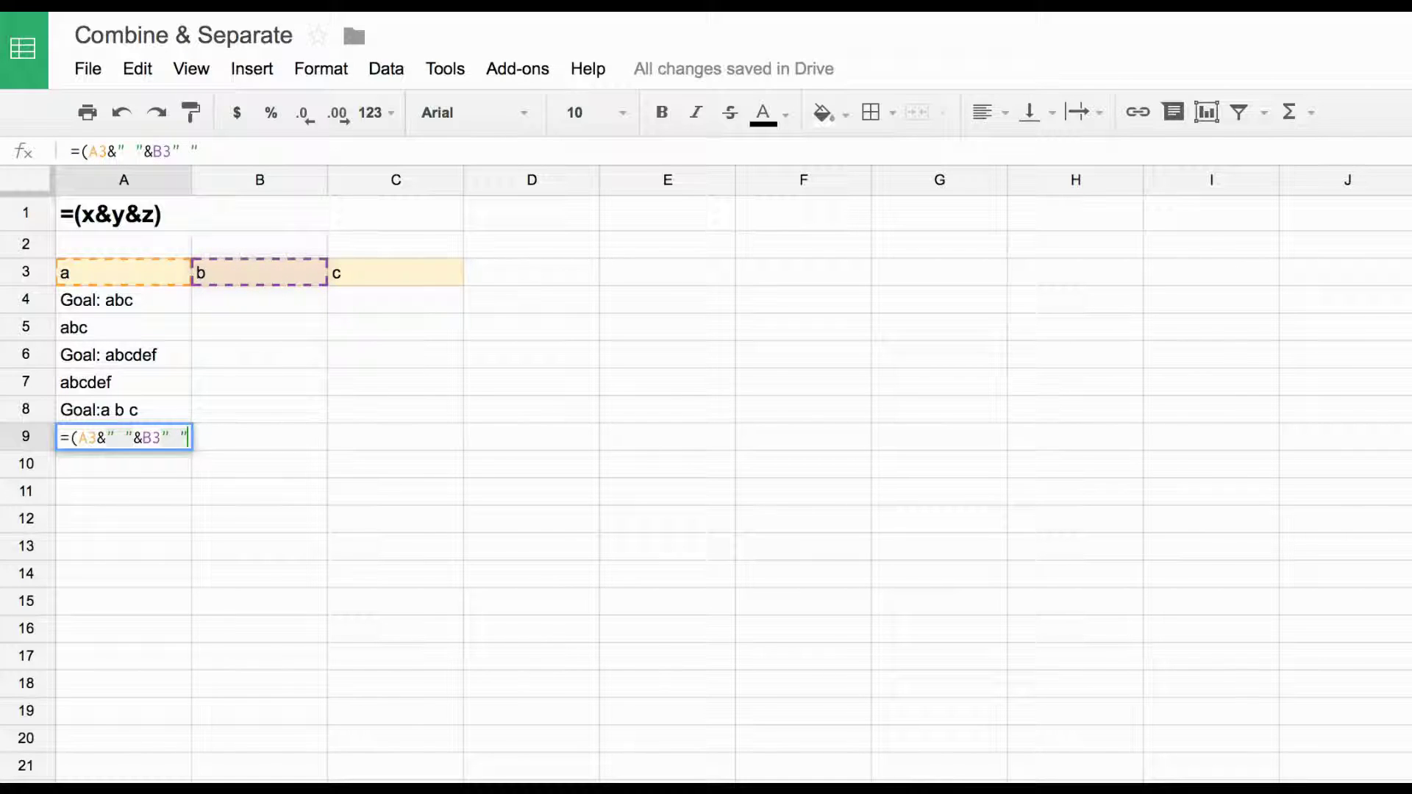
{"action": "type", "text": "&"}
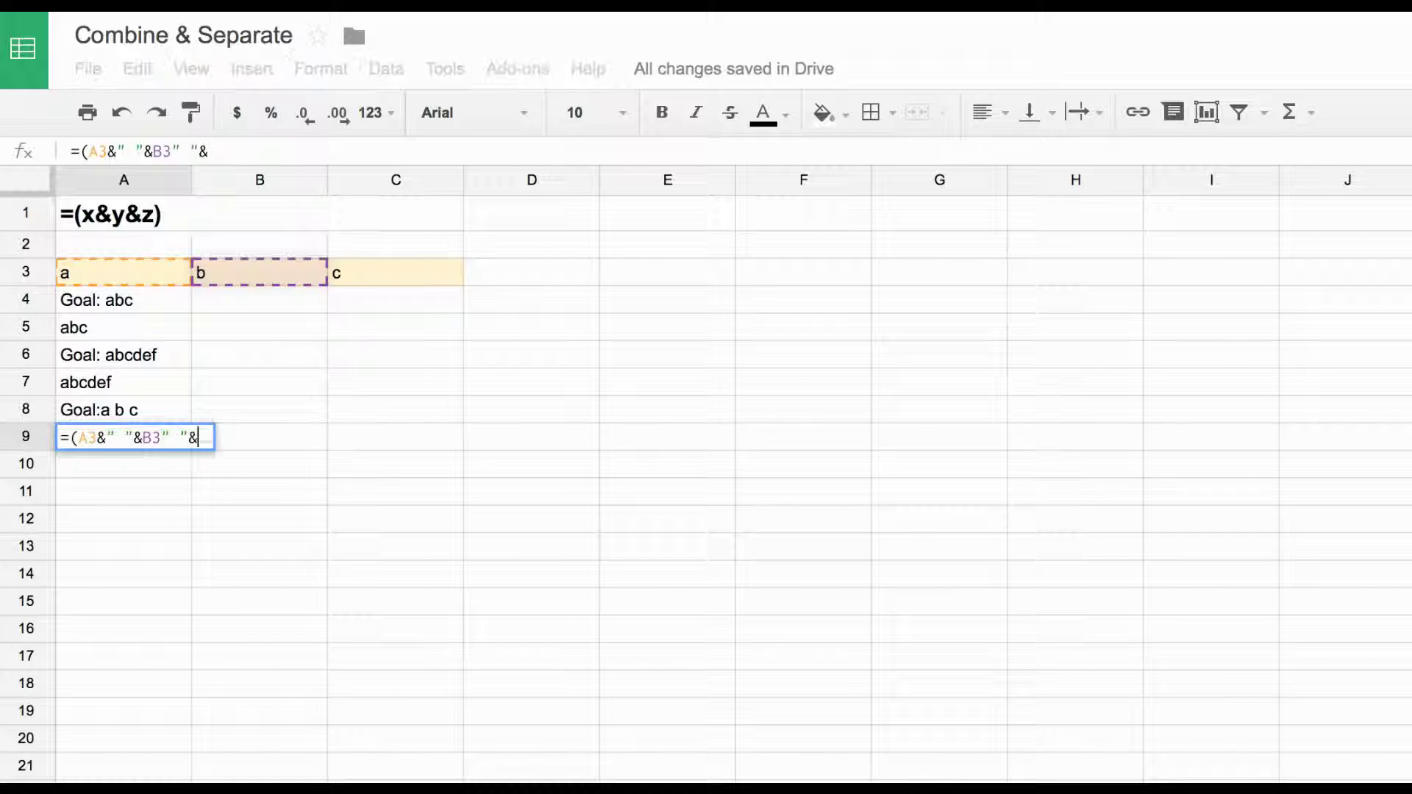
{"action": "left_click", "coordinate": [376, 275]}
{"action": "type", "text": "&\""}
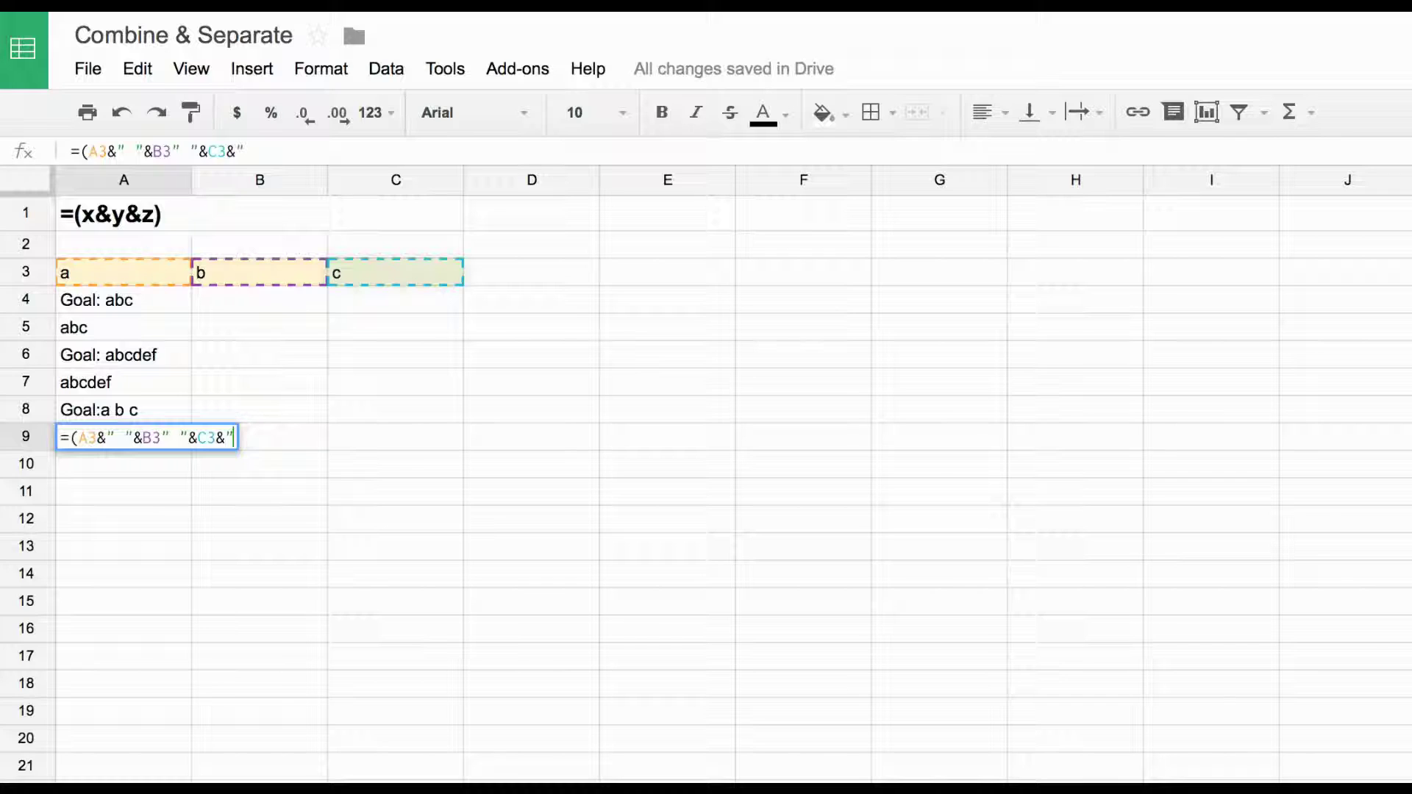
{"action": "type", "text": " \")"}
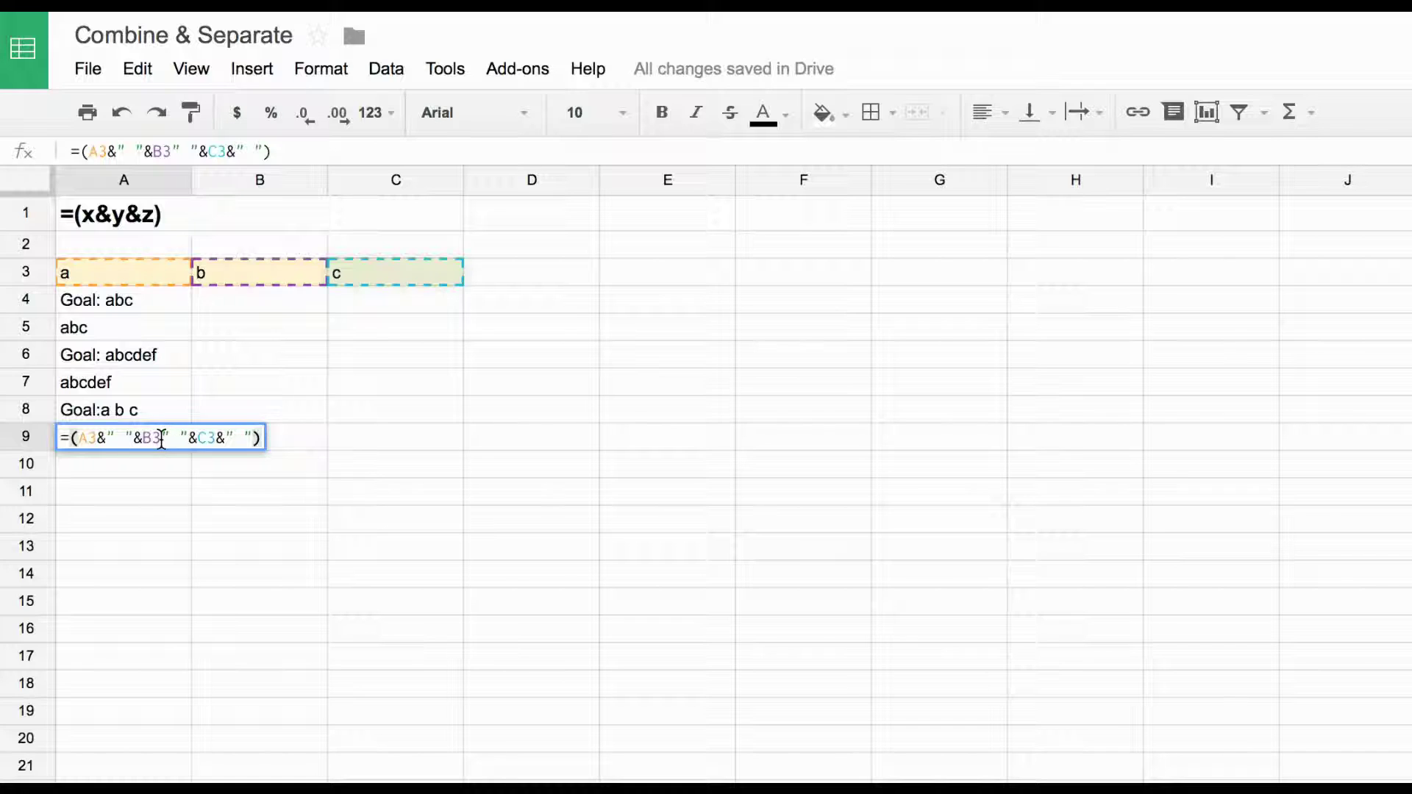
{"action": "type", "text": "&"}
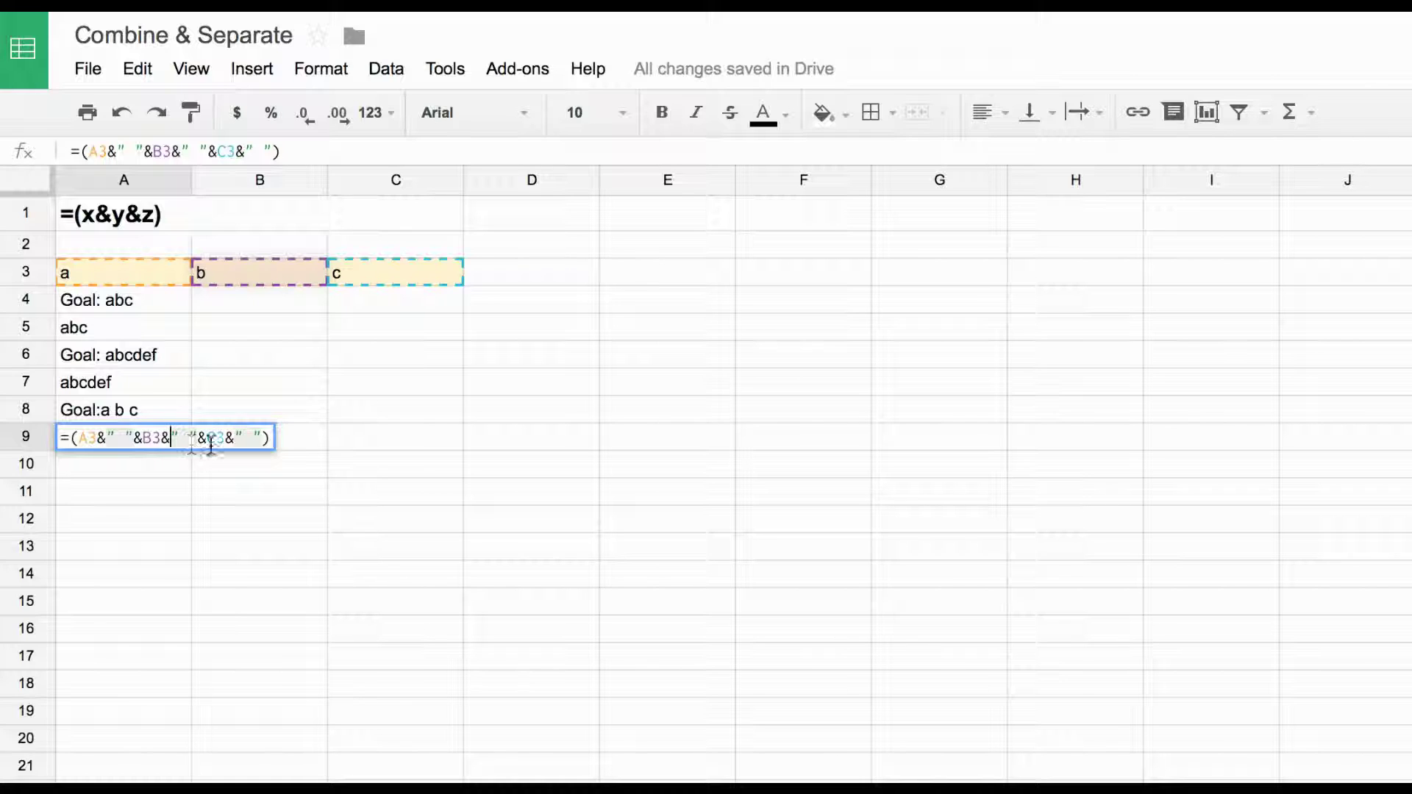
{"action": "key", "text": "Return"}
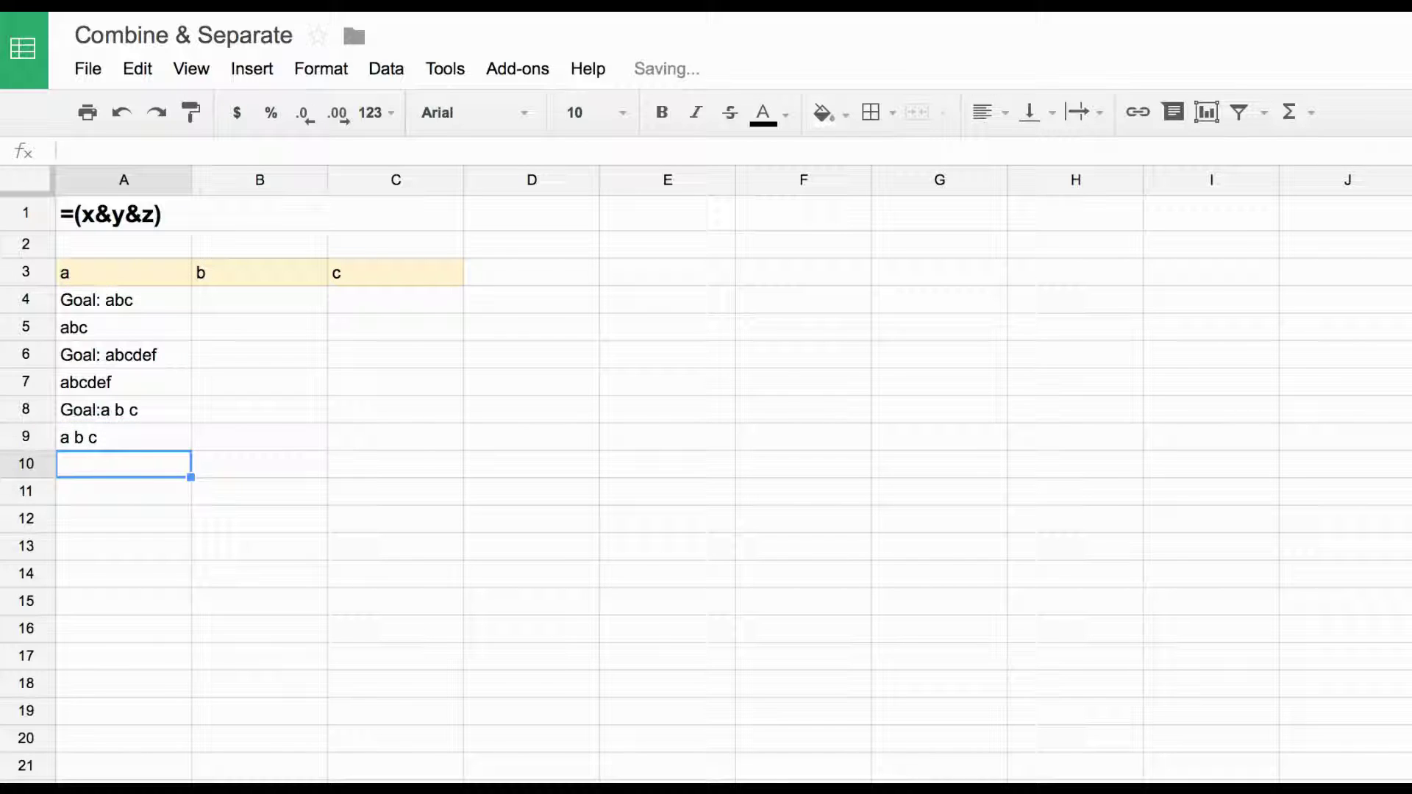
Examine the goals and the ampersand formulas beneath them in cells A4 through A9.
{"action": "left_click", "coordinate": [84, 439]}
{"action": "left_click", "coordinate": [266, 490]}
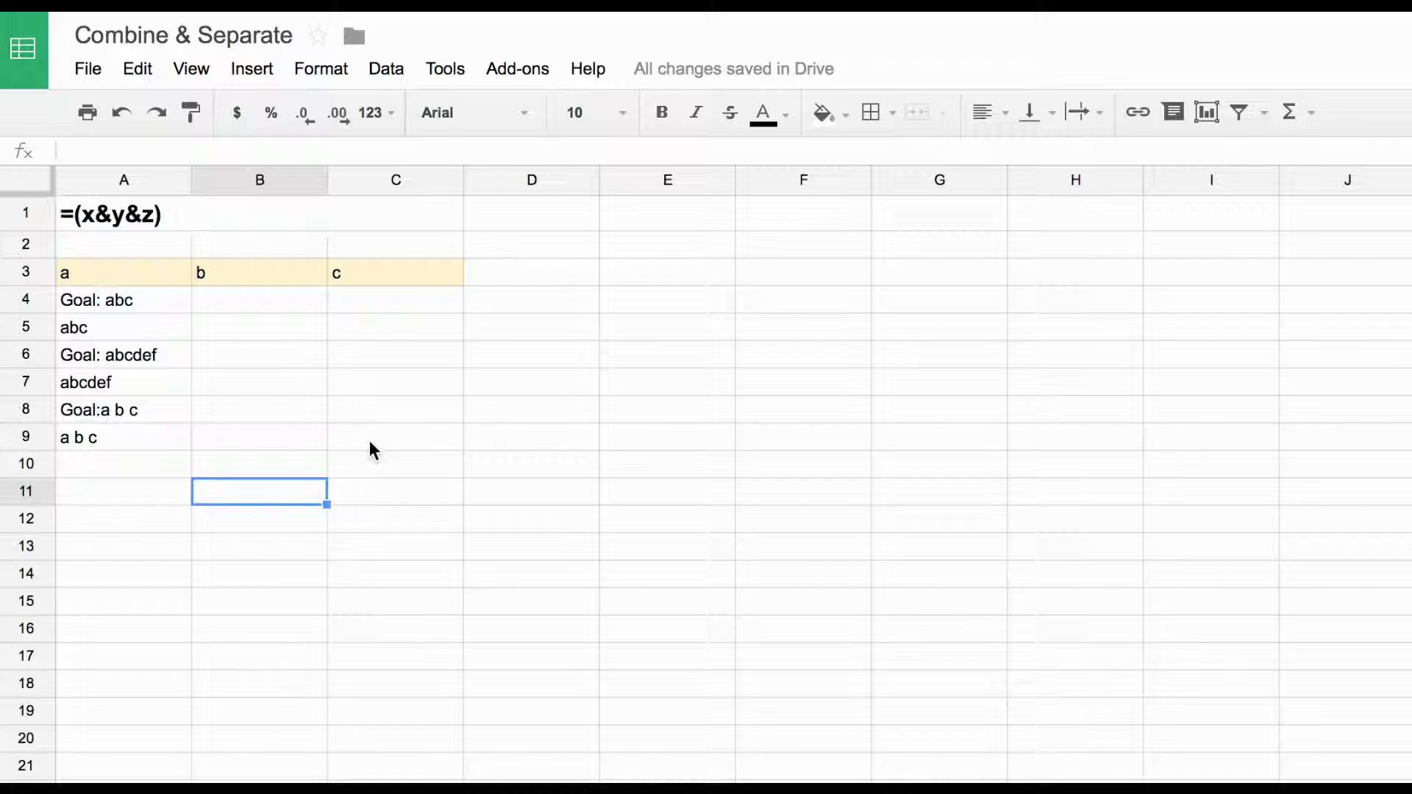
{"action": "left_click", "coordinate": [136, 298]}
{"action": "left_click", "coordinate": [156, 327]}
{"action": "left_click", "coordinate": [169, 355]}
{"action": "left_click", "coordinate": [168, 381]}
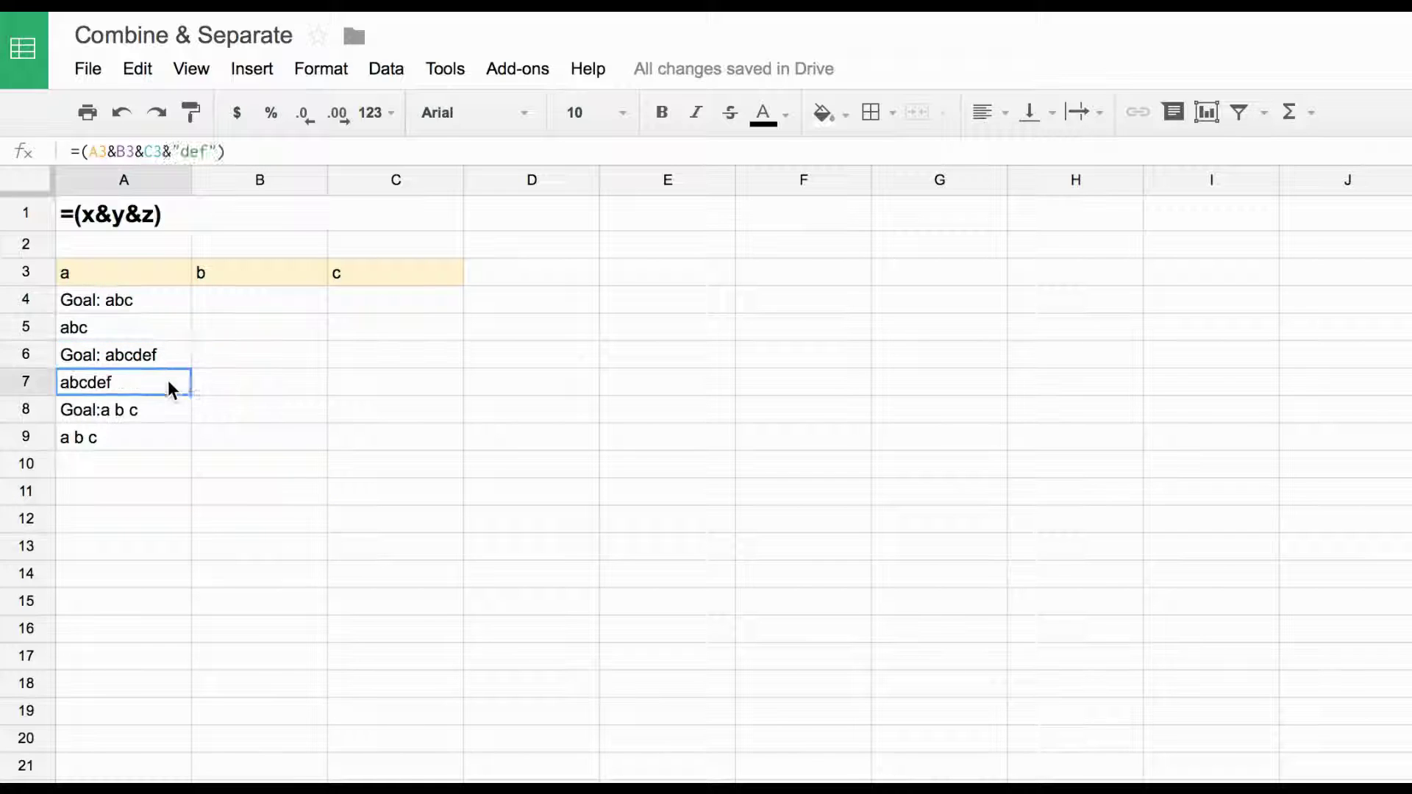
{"action": "left_click", "coordinate": [165, 409]}
{"action": "left_click", "coordinate": [149, 445]}
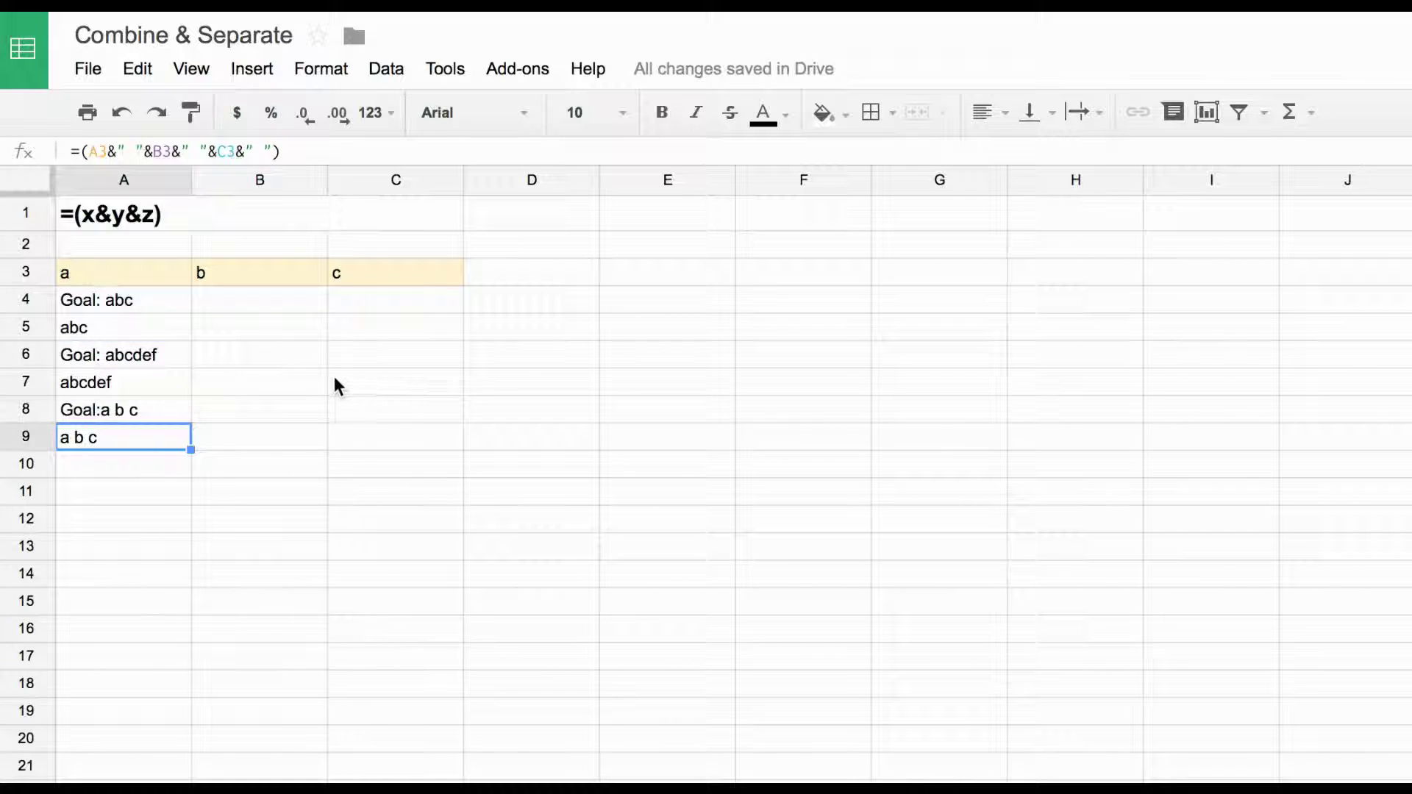
{"action": "left_click", "coordinate": [272, 390]}
{"action": "left_click", "coordinate": [158, 414]}
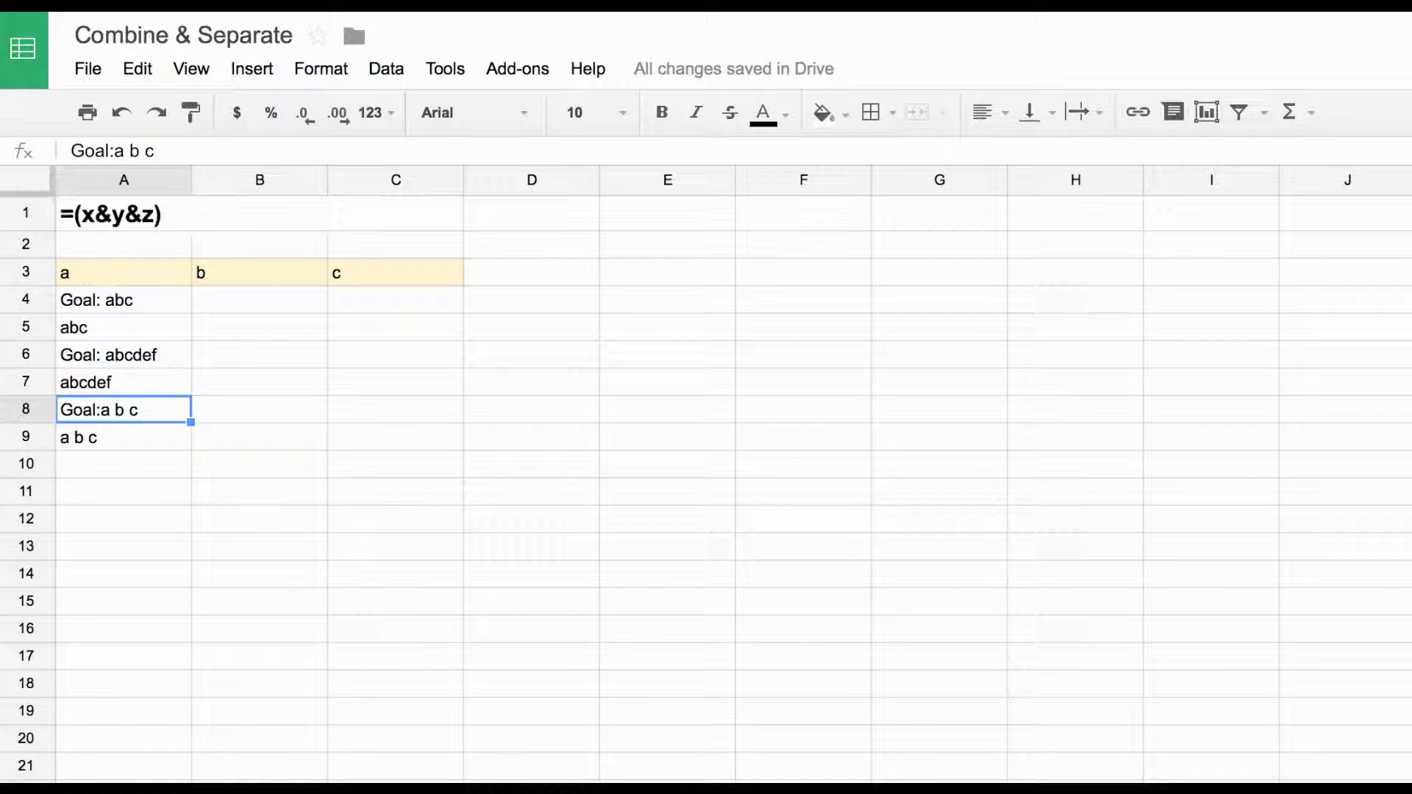
{"action": "left_click", "coordinate": [133, 437]}
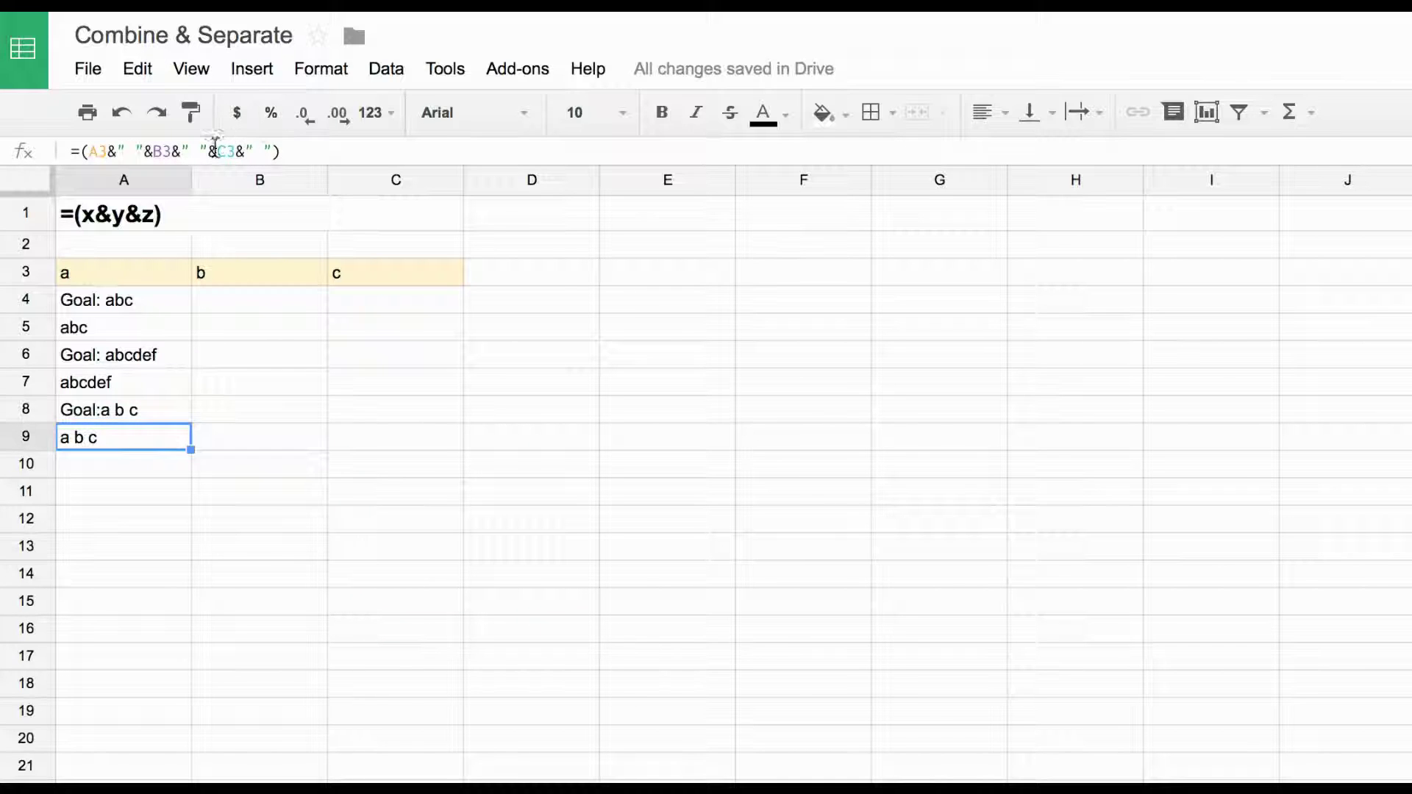
Remove the stray B7 reference from the formula in cell A9 and restore the ampersand after B3.
{"action": "left_click", "coordinate": [184, 151]}
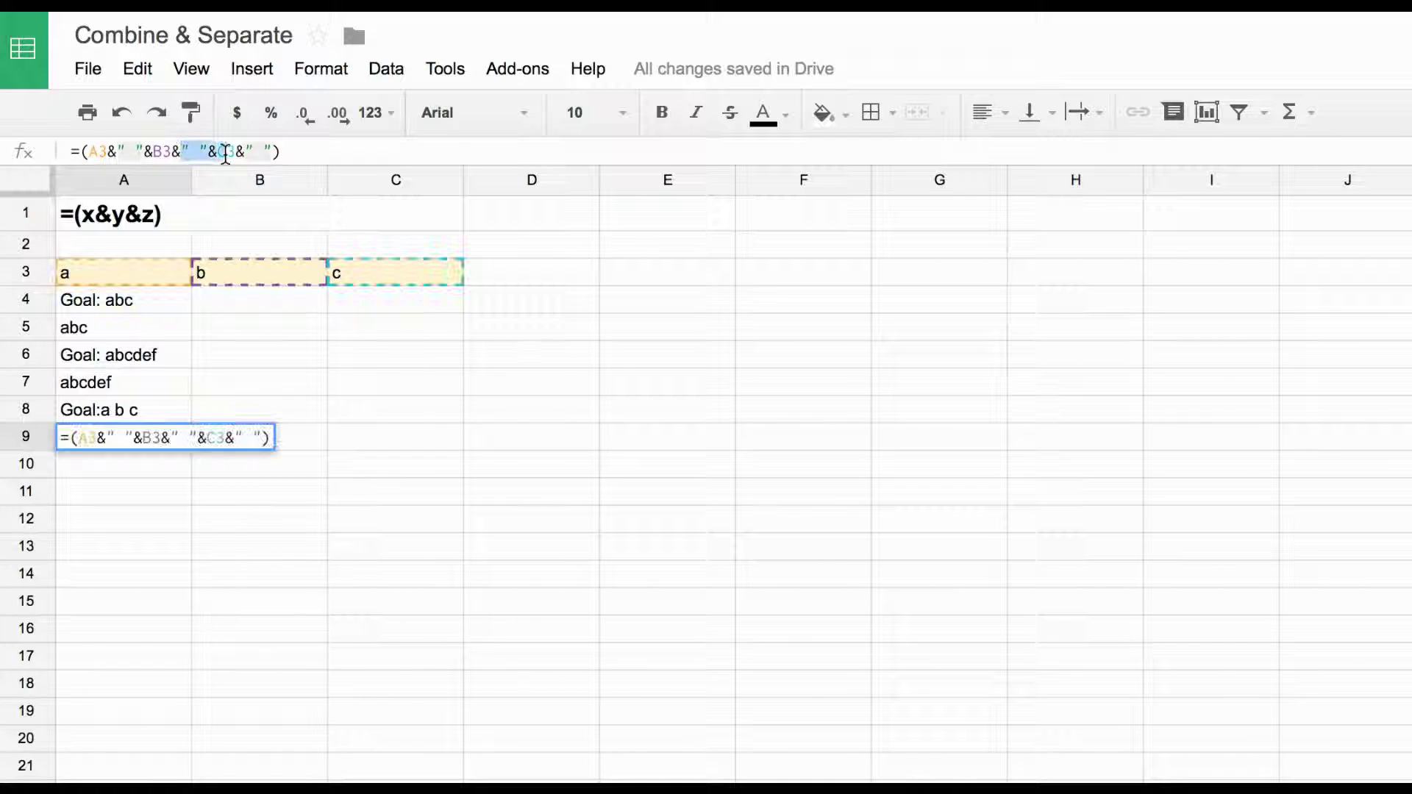
{"action": "left_click", "coordinate": [279, 377]}
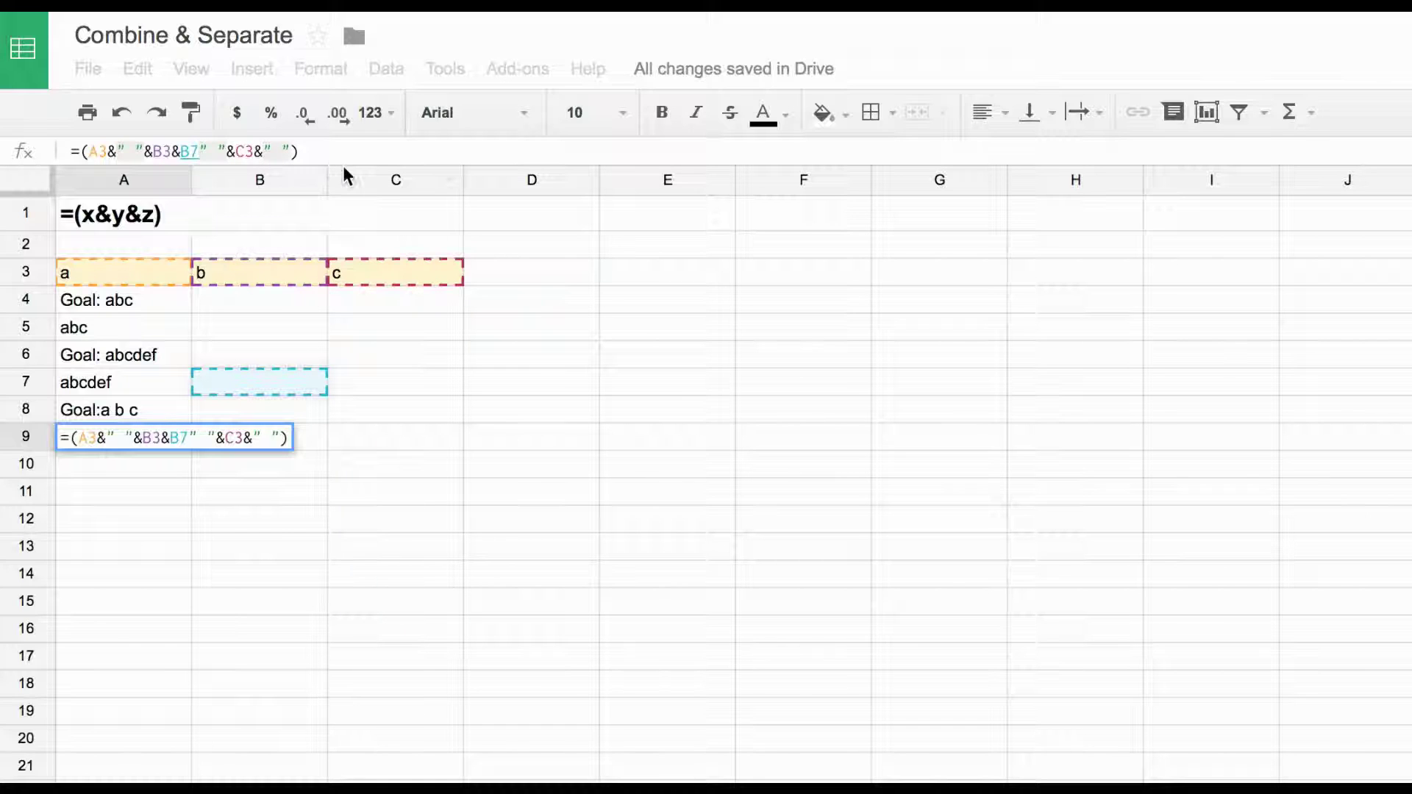
{"action": "key", "text": "BackSpace"}
{"action": "key", "text": "BackSpace"}
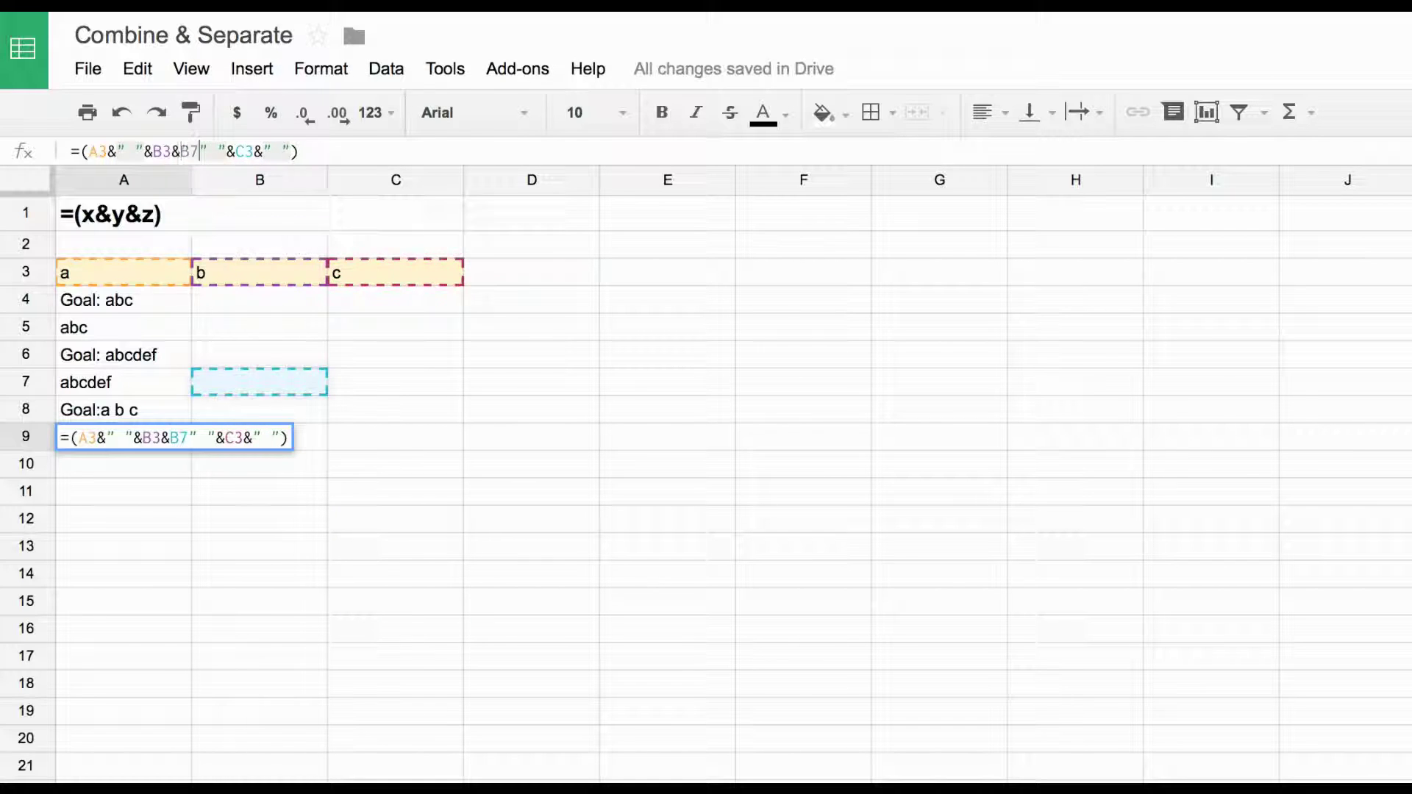
{"action": "key", "text": "BackSpace"}
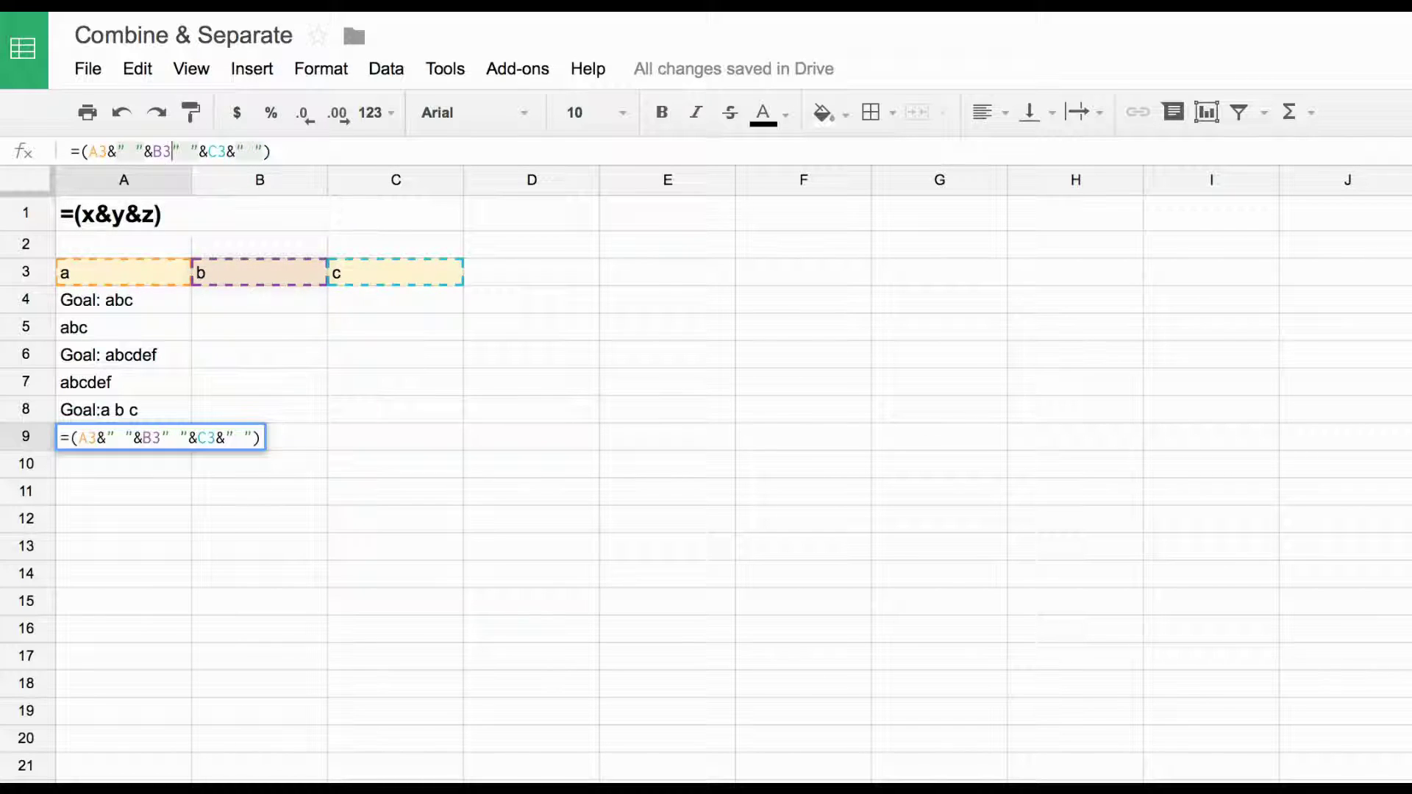
{"action": "type", "text": "&"}
{"action": "key", "text": "Return"}
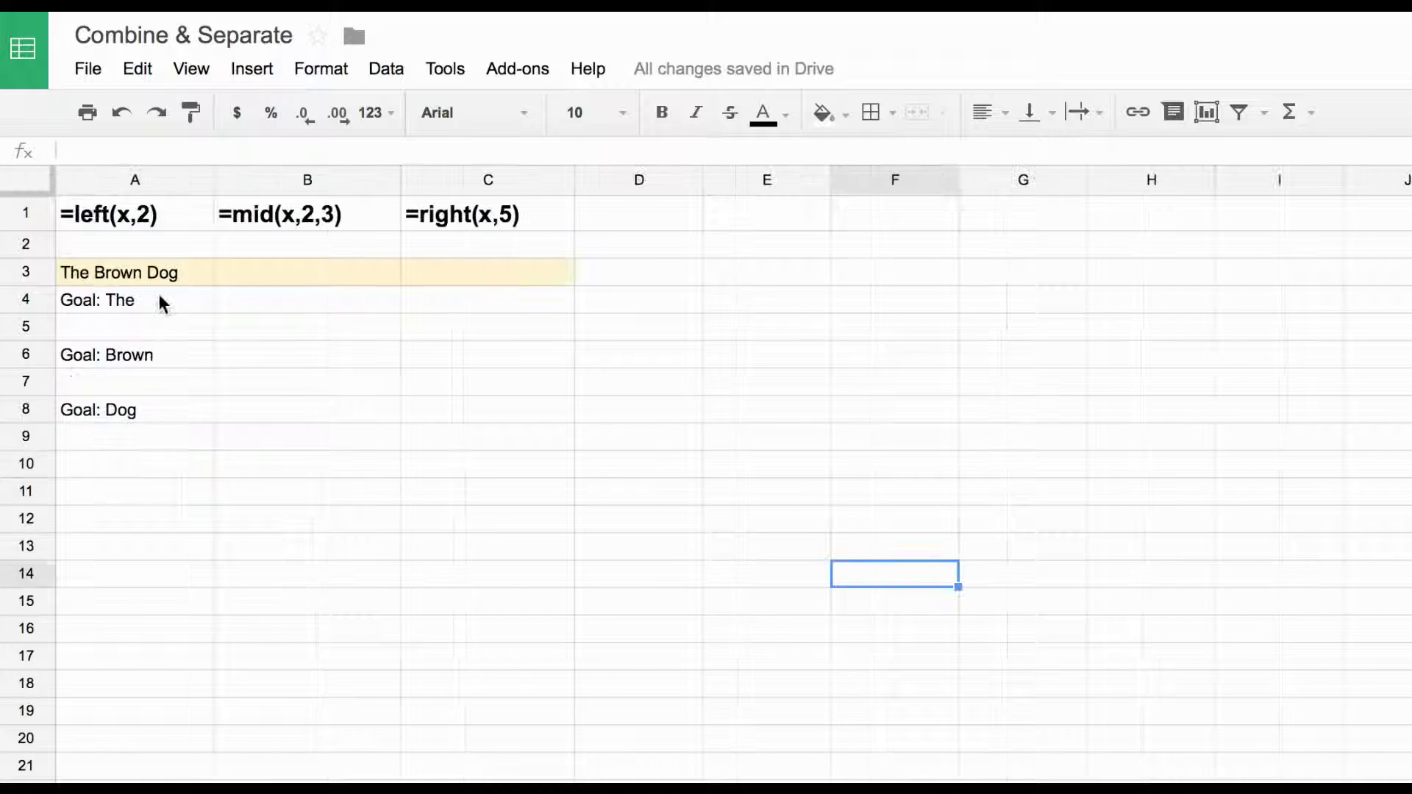
Examine the text in cell A3, the three goals below it, and the left, mid and right formula patterns in row 1.
{"action": "left_click", "coordinate": [83, 278]}
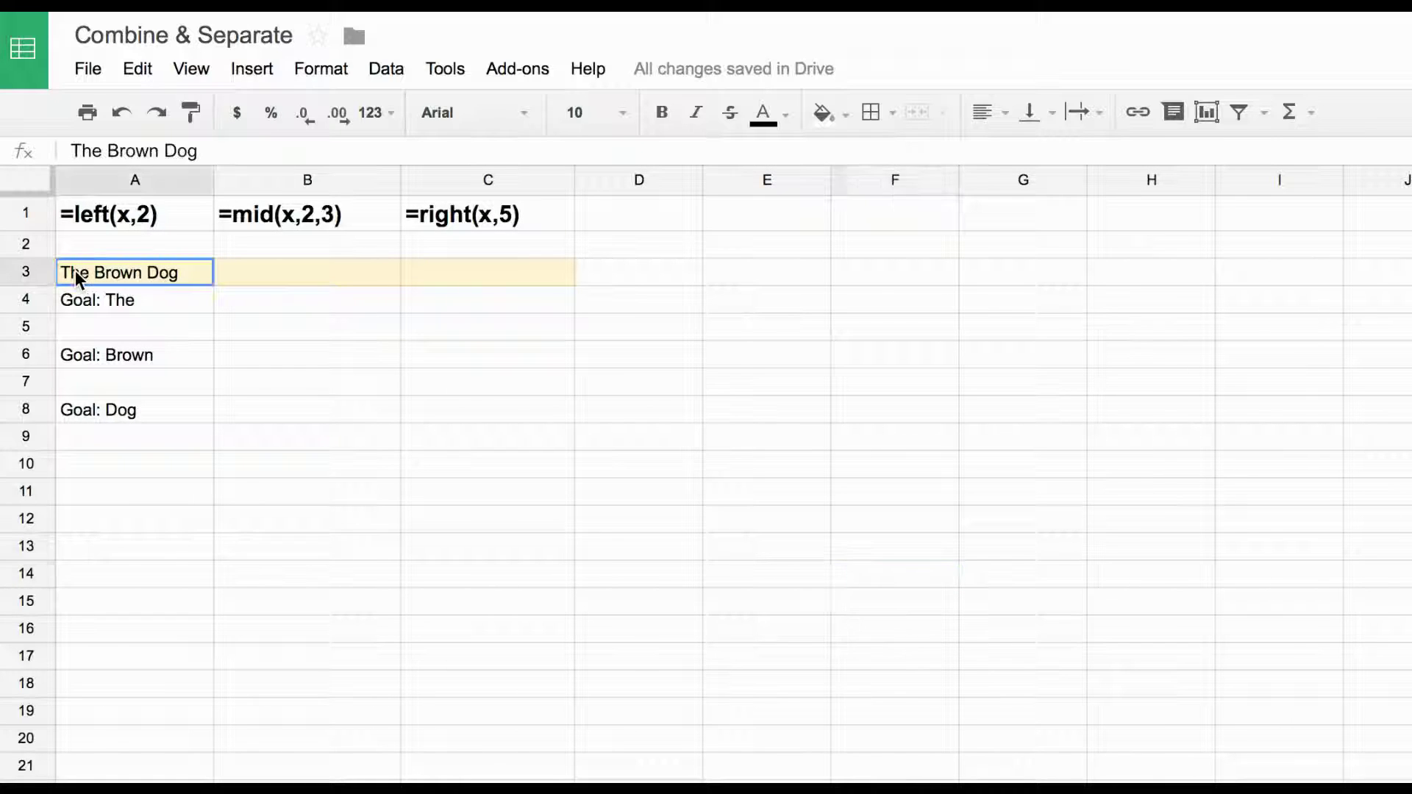
{"action": "left_click", "coordinate": [112, 307]}
{"action": "left_click", "coordinate": [116, 356]}
{"action": "left_click", "coordinate": [125, 409]}
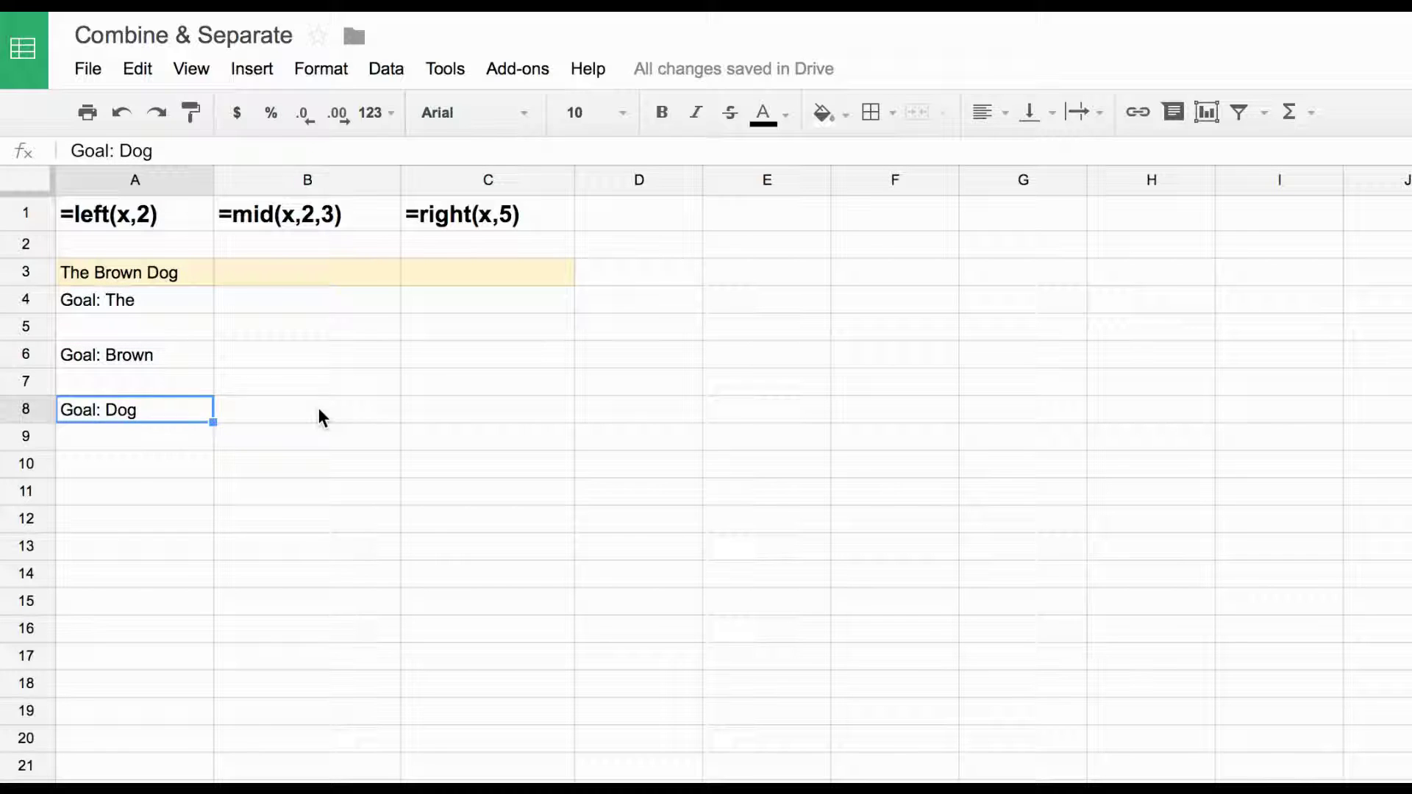
{"action": "left_click", "coordinate": [318, 412]}
{"action": "left_click", "coordinate": [108, 215]}
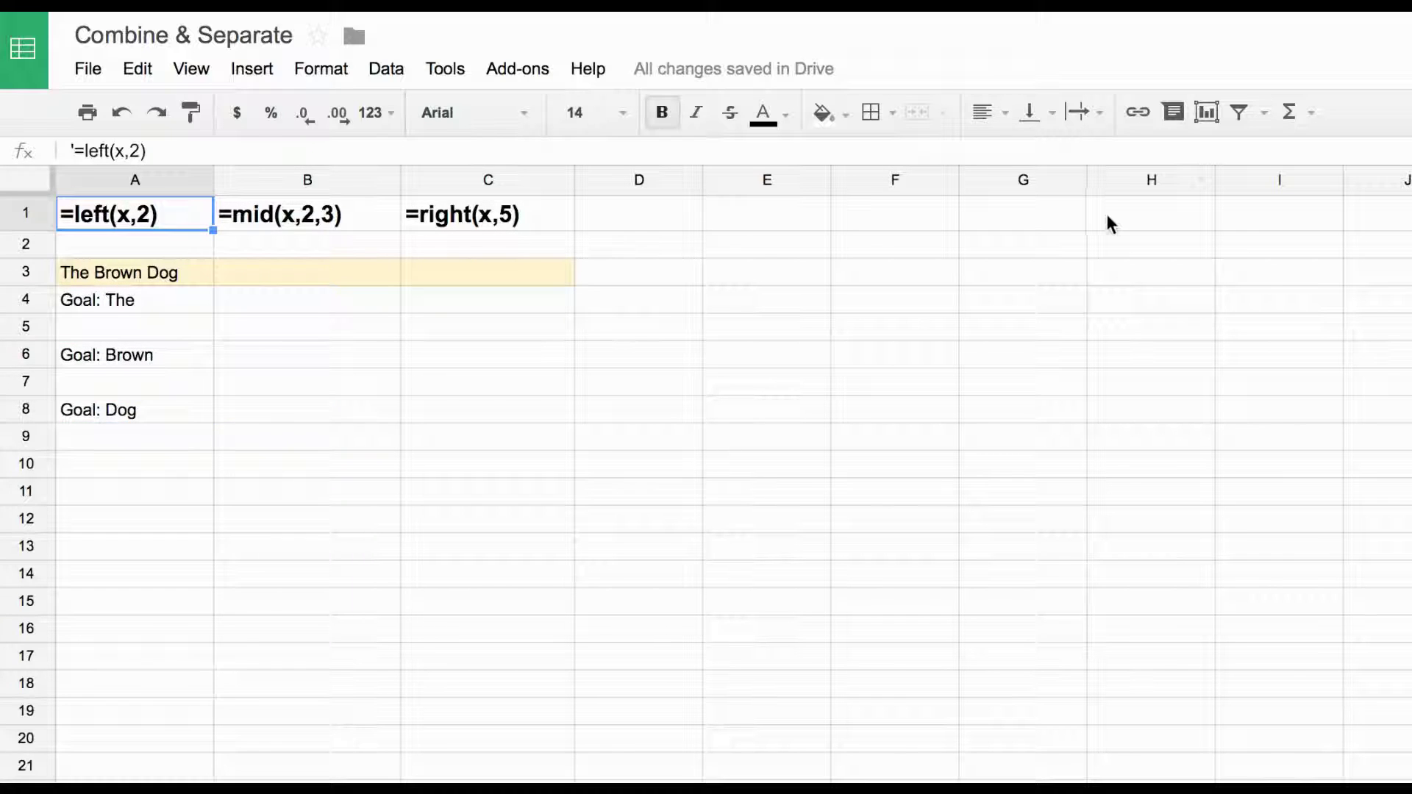
{"action": "left_click", "coordinate": [379, 219]}
{"action": "left_click", "coordinate": [471, 219]}
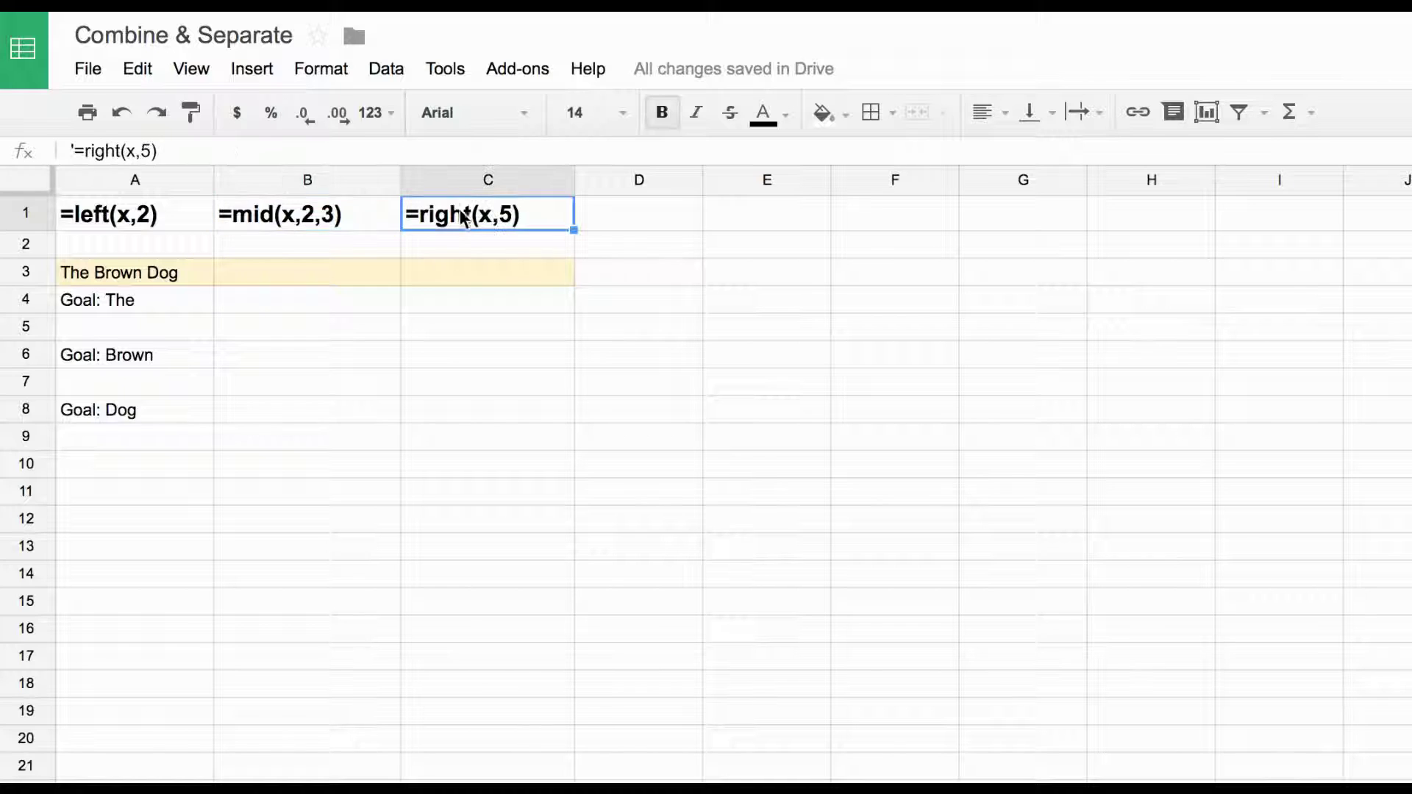
{"action": "left_click", "coordinate": [115, 218]}
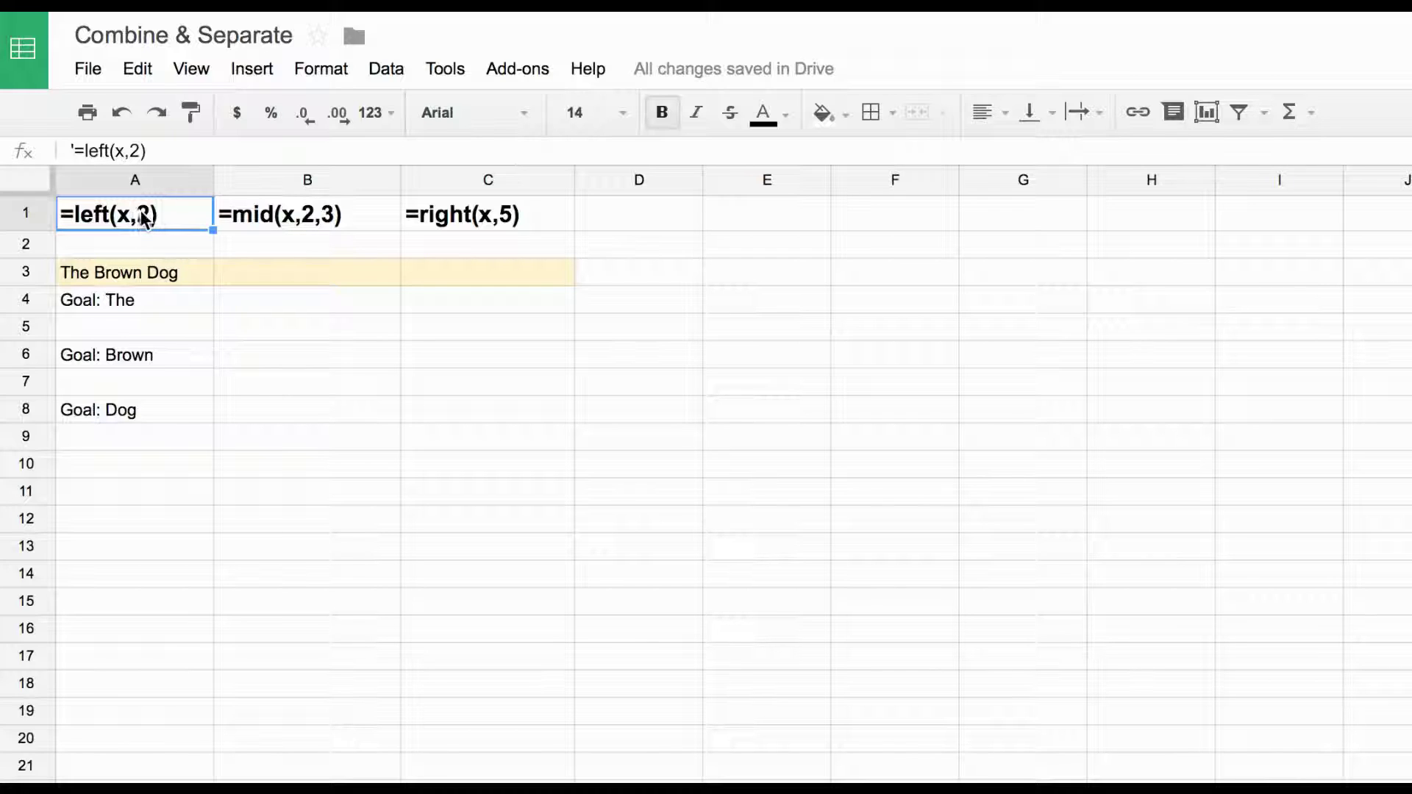
Enter the formula =left(A3,3) in cell A5 to extract the first word.
{"action": "left_click", "coordinate": [146, 325]}
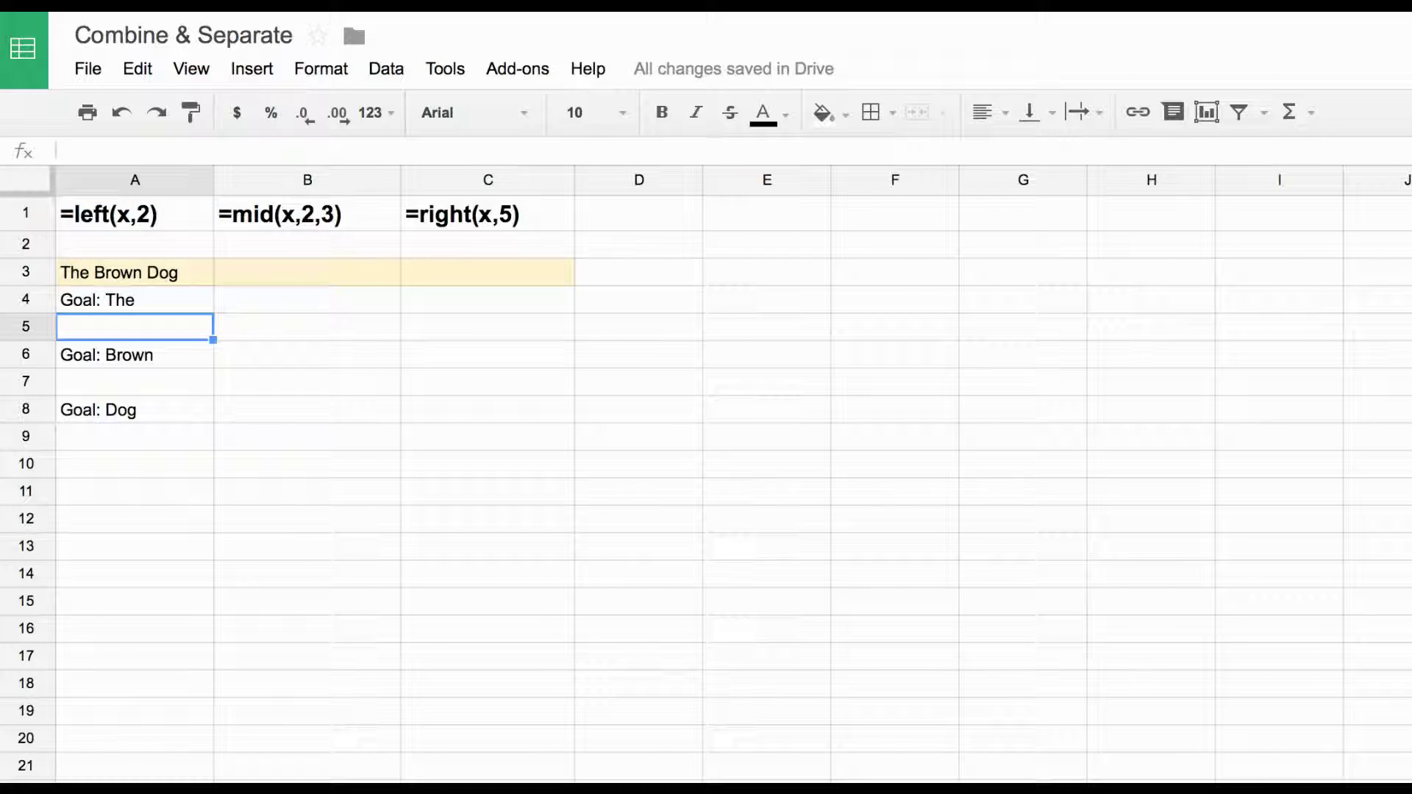
{"action": "left_click", "coordinate": [148, 306]}
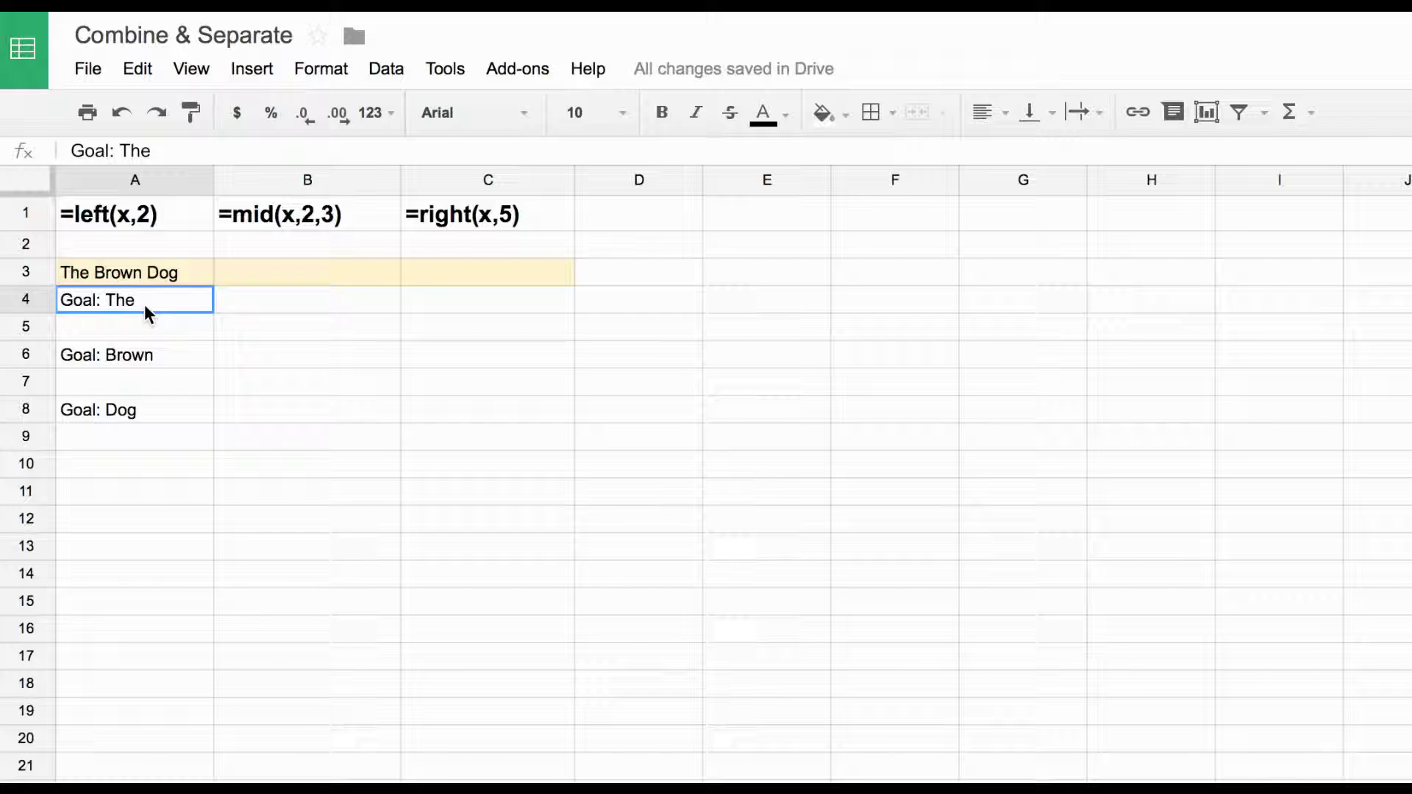
{"action": "left_click", "coordinate": [136, 276]}
{"action": "left_click", "coordinate": [187, 330]}
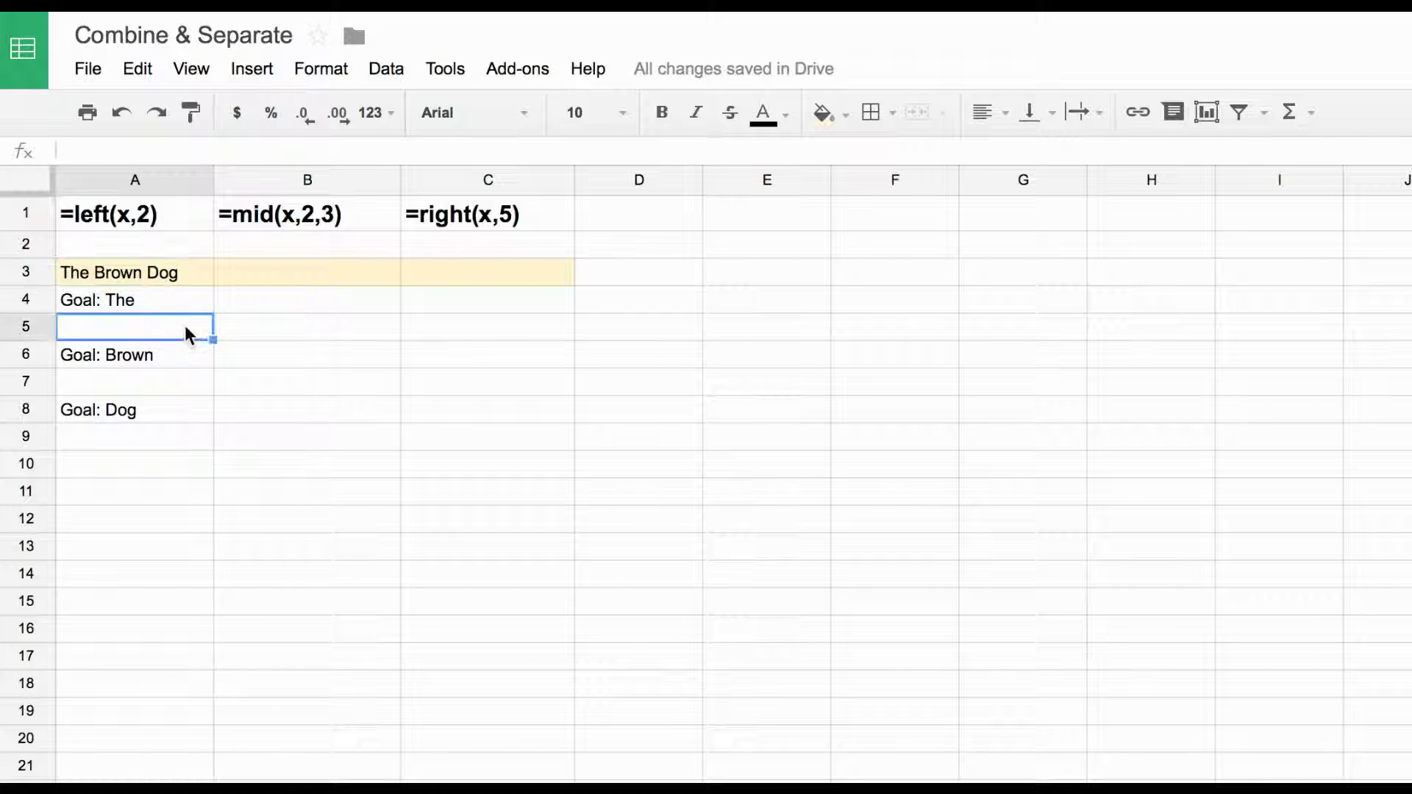
{"action": "type", "text": "=left("}
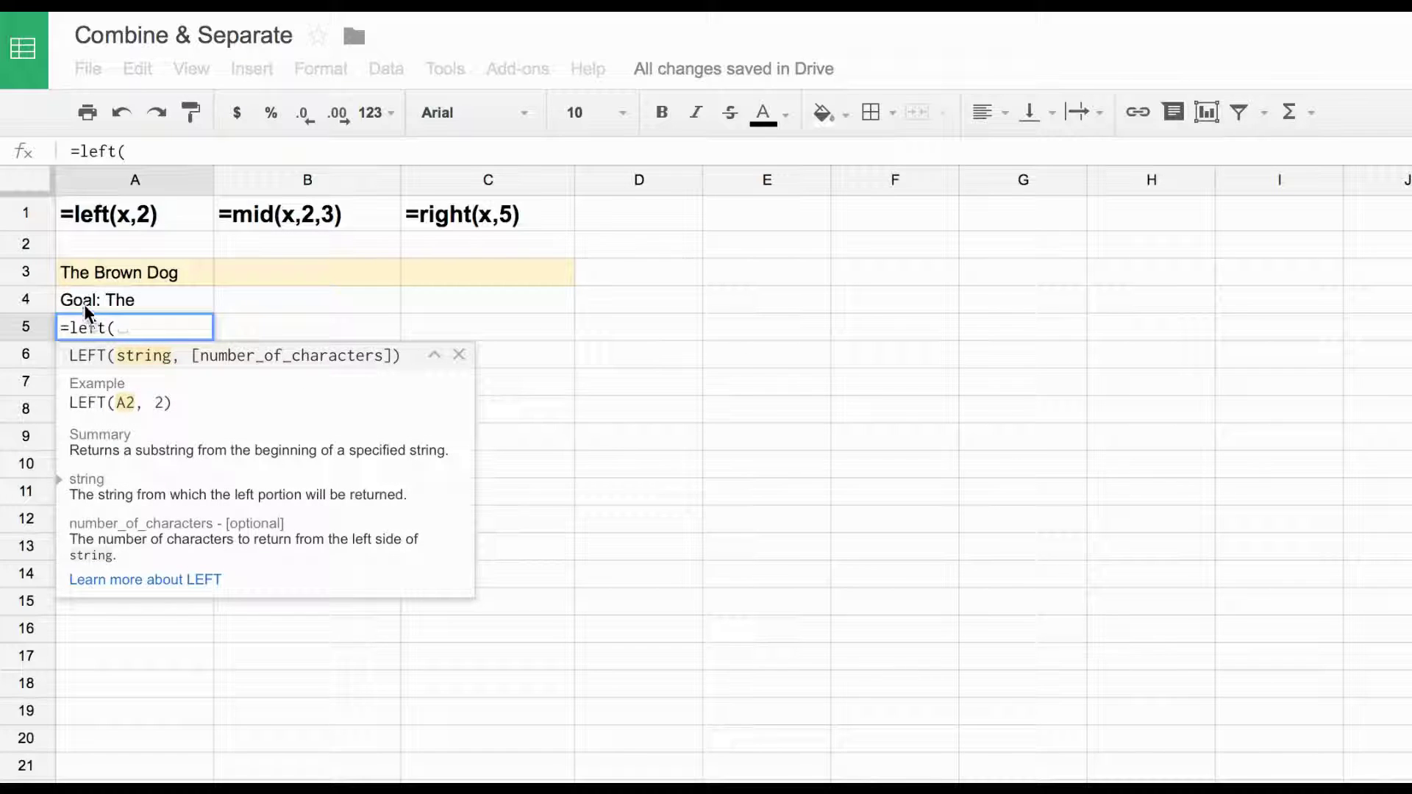
{"action": "left_click", "coordinate": [113, 274]}
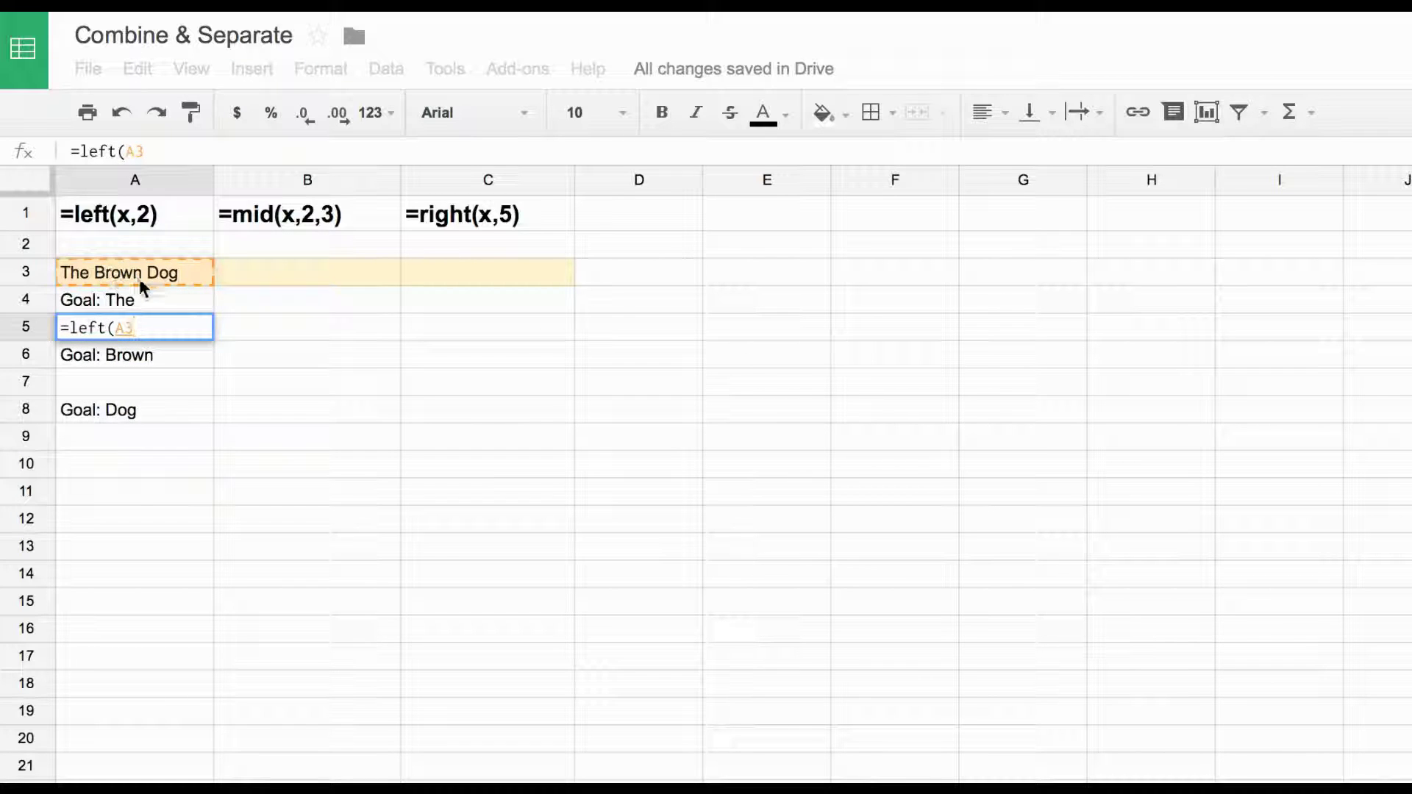
{"action": "type", "text": ","}
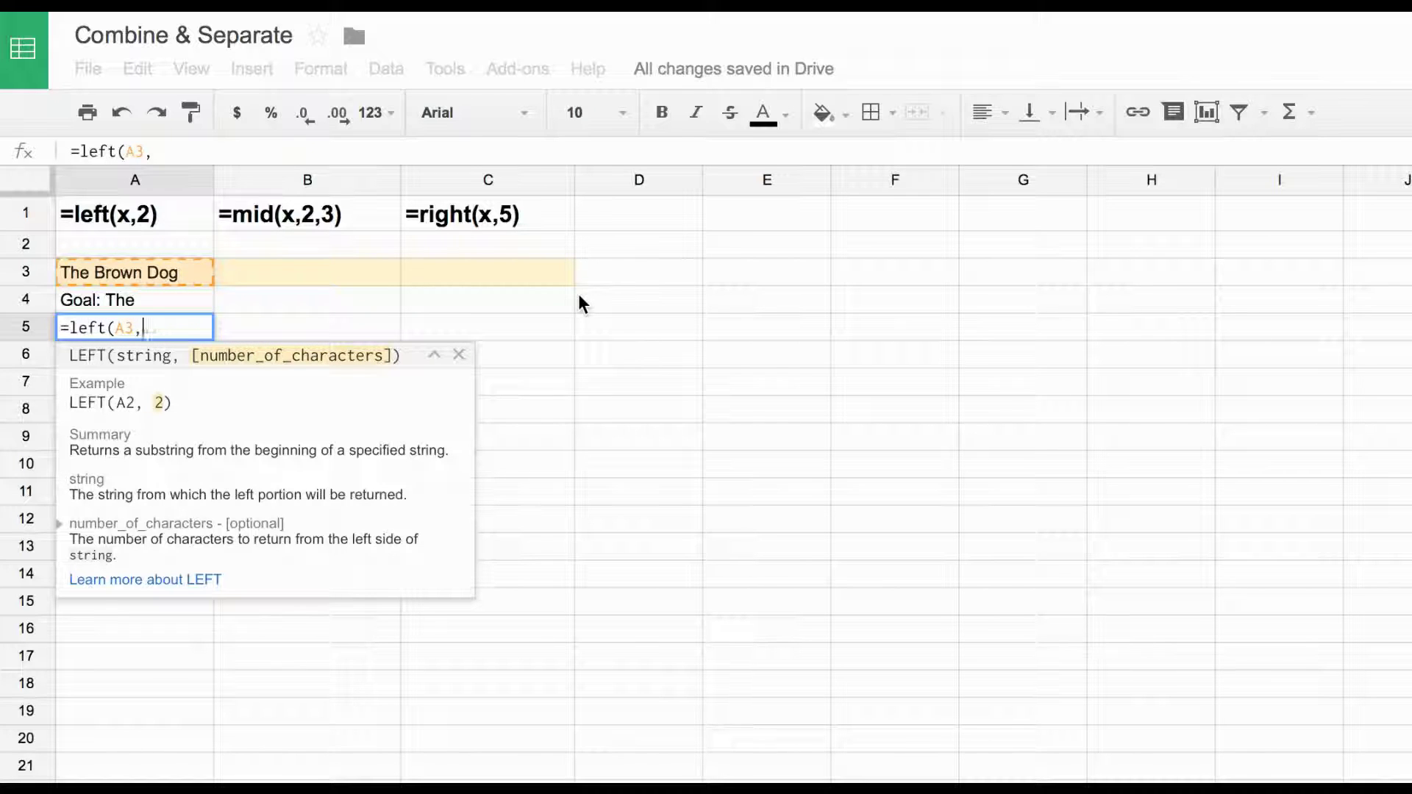
{"action": "type", "text": "3)"}
{"action": "key", "text": "Return"}
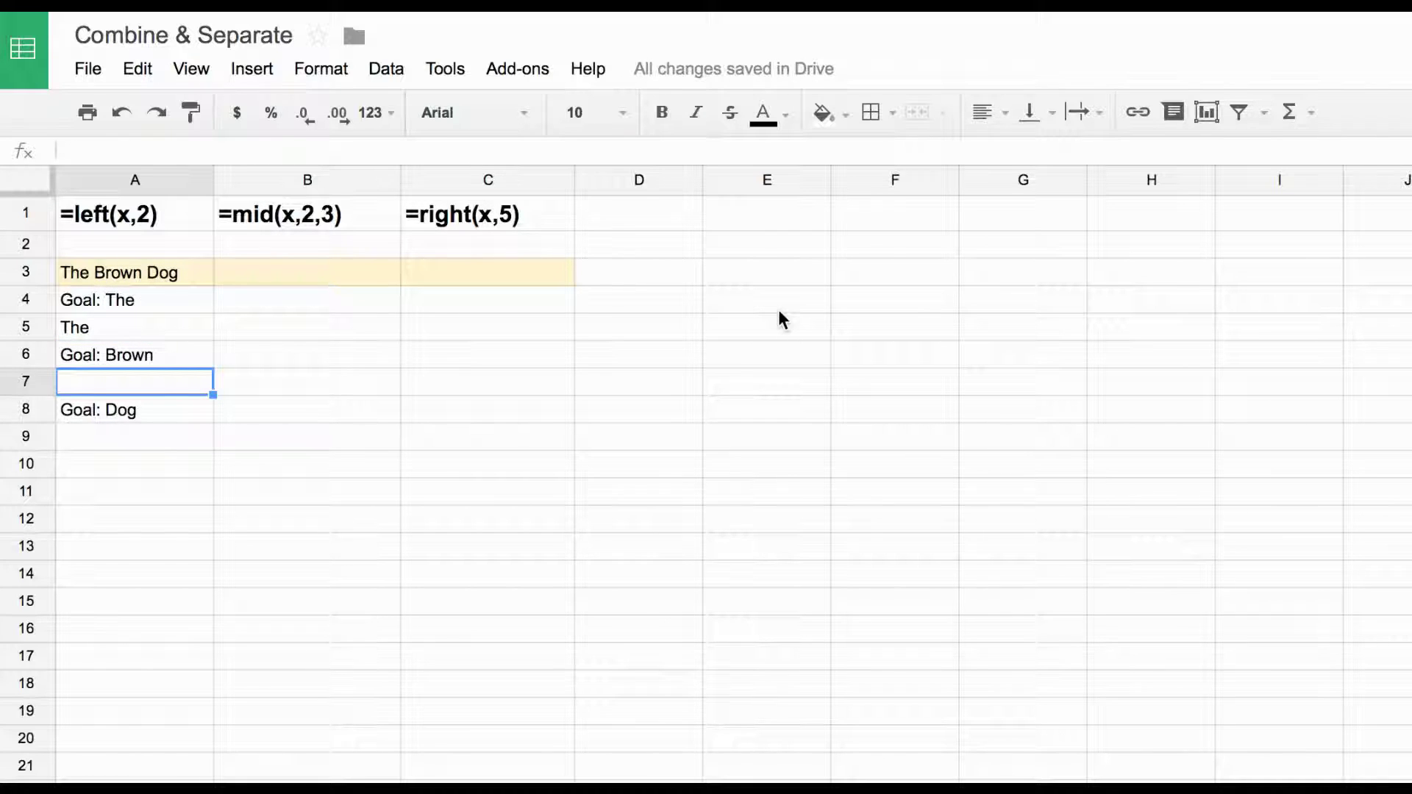
Enter the formula =mid(A3,5,5) in cell A7 to extract the middle word.
{"action": "type", "text": "=mid("}
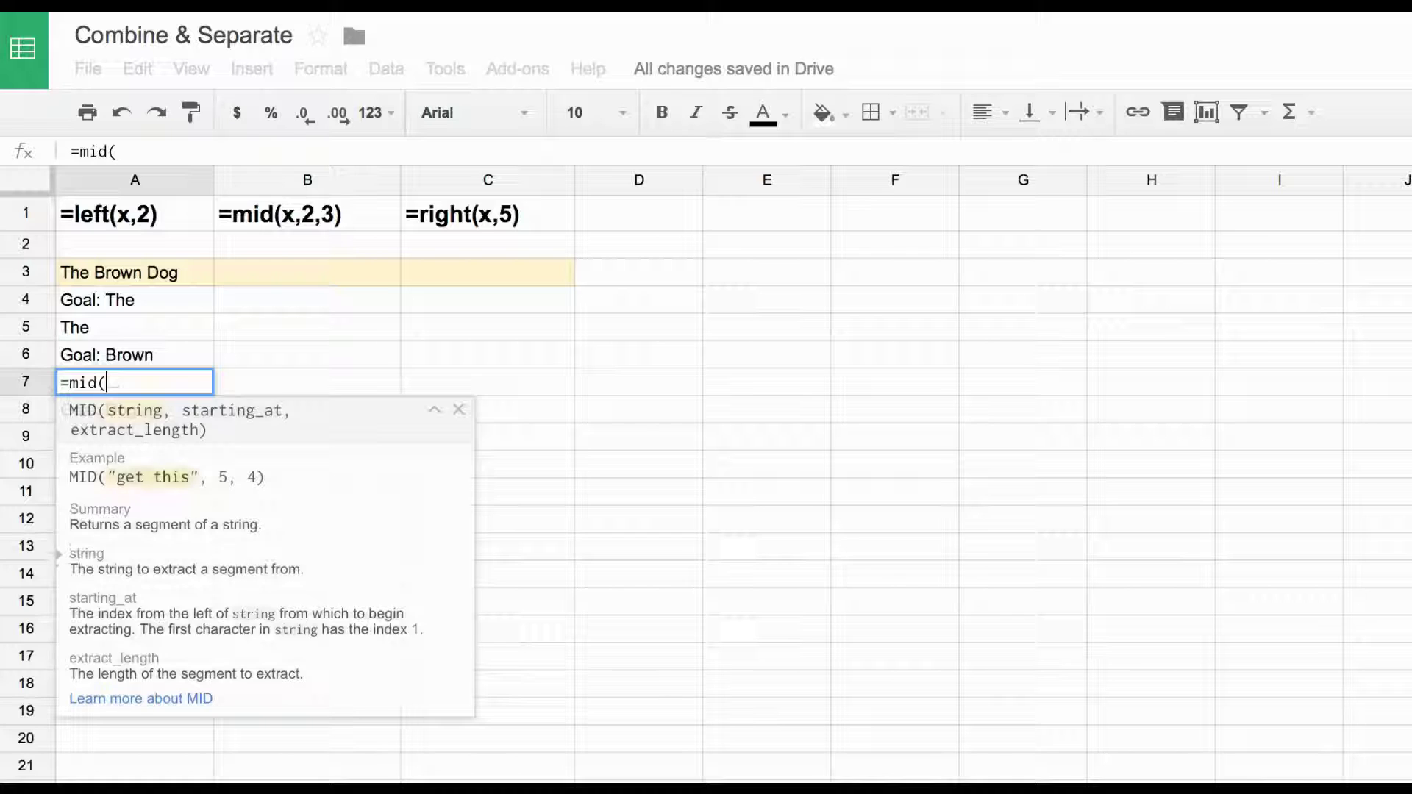
{"action": "left_click", "coordinate": [140, 272]}
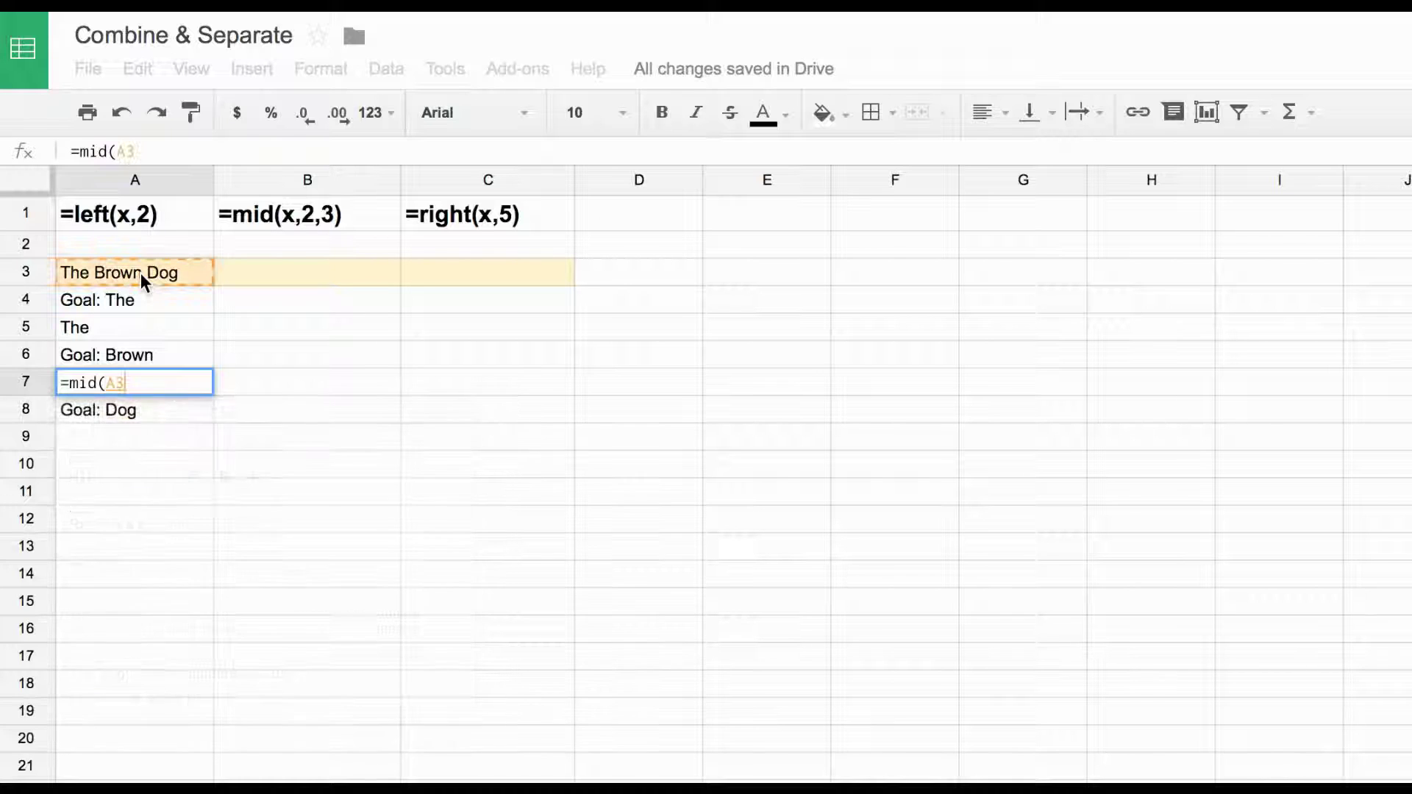
{"action": "type", "text": ","}
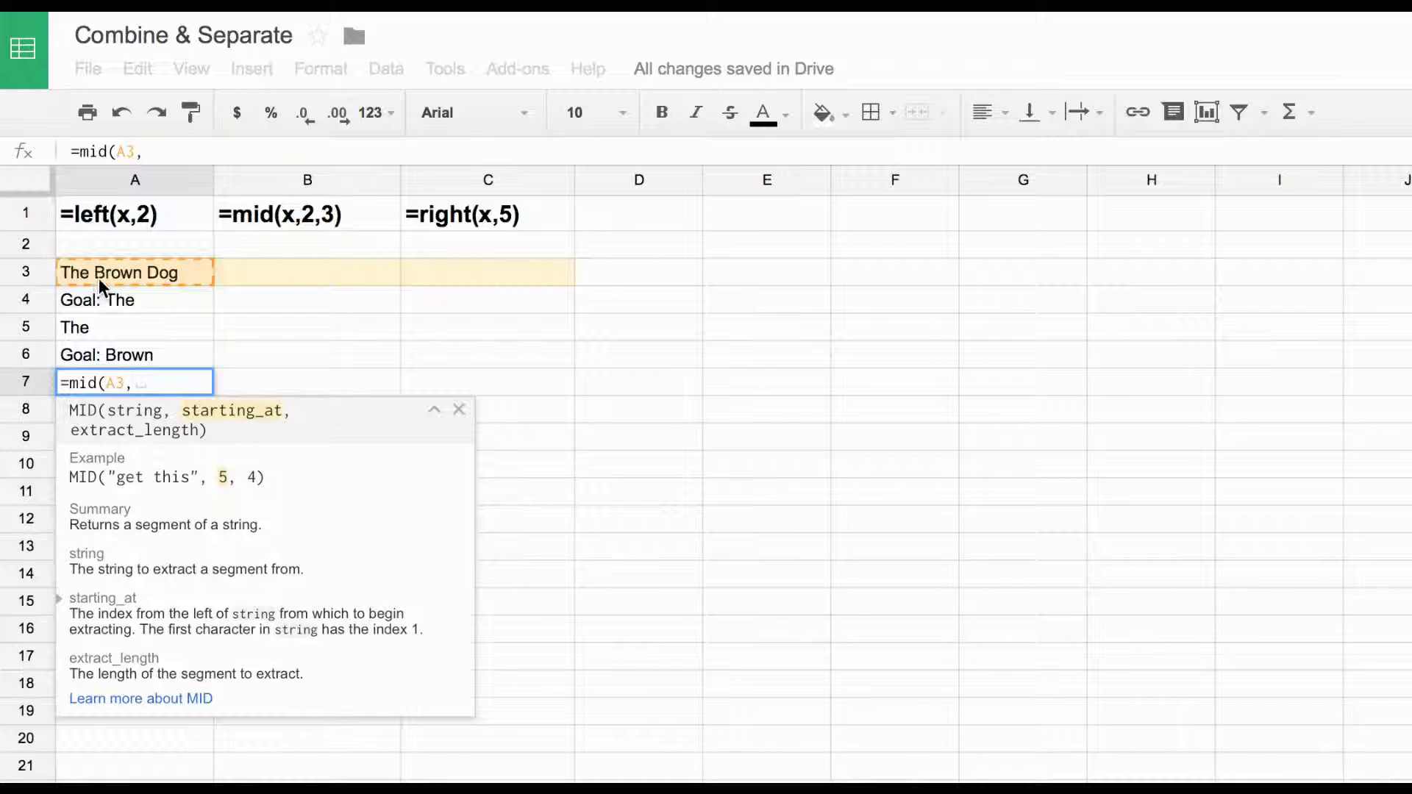
{"action": "type", "text": "5,5)"}
{"action": "key", "text": "Return"}
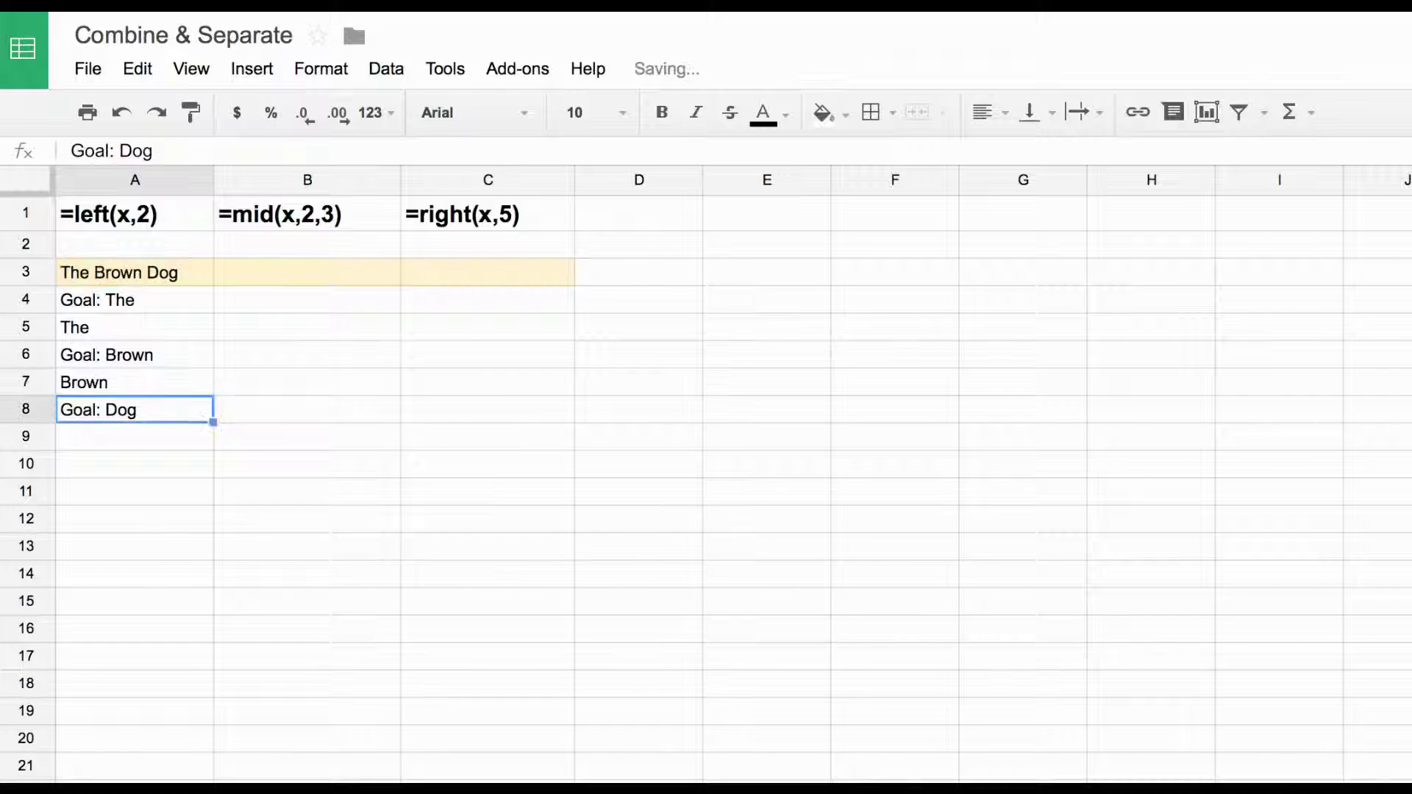
Enter the formula =right(A3,3) in cell A9 to extract the last word.
{"action": "left_click", "coordinate": [114, 439]}
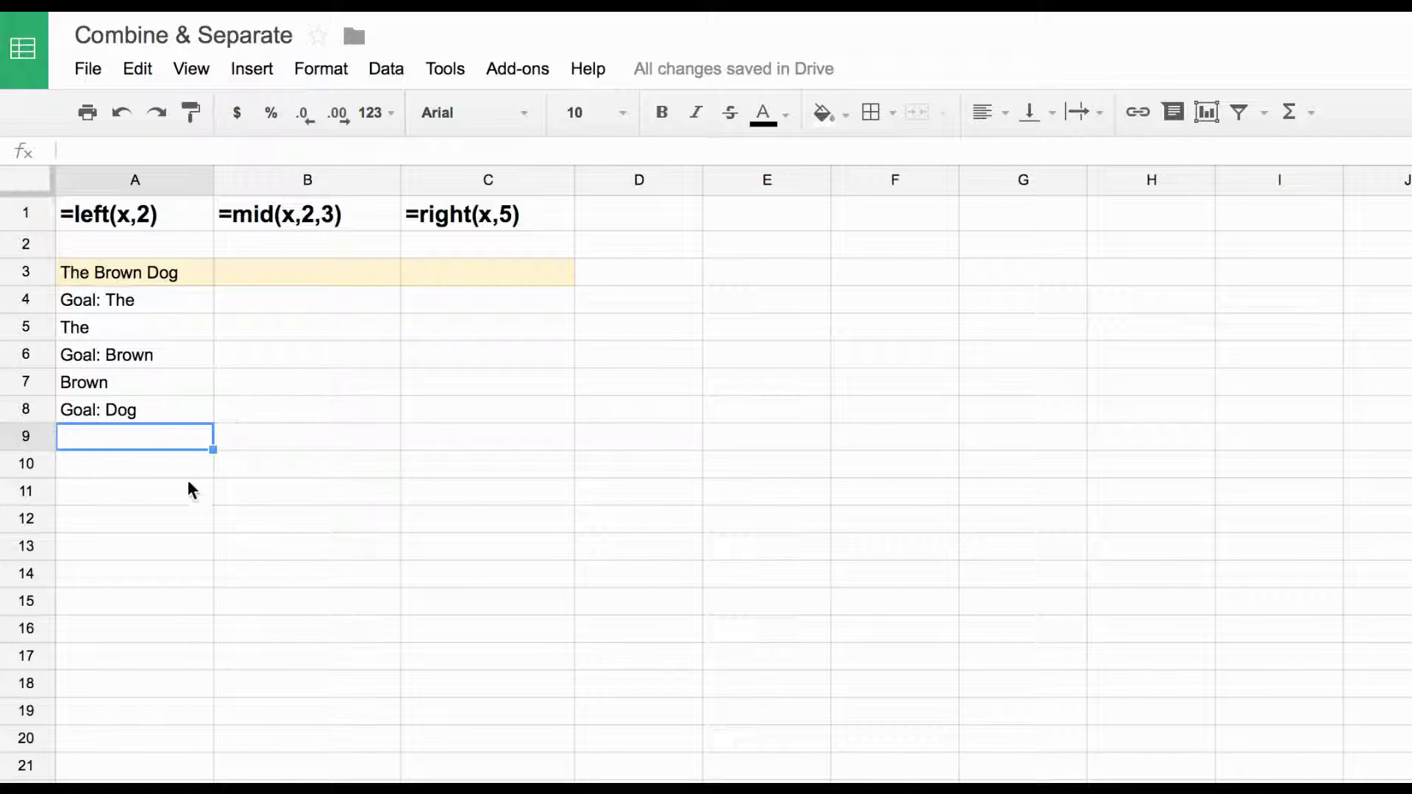
{"action": "type", "text": "="}
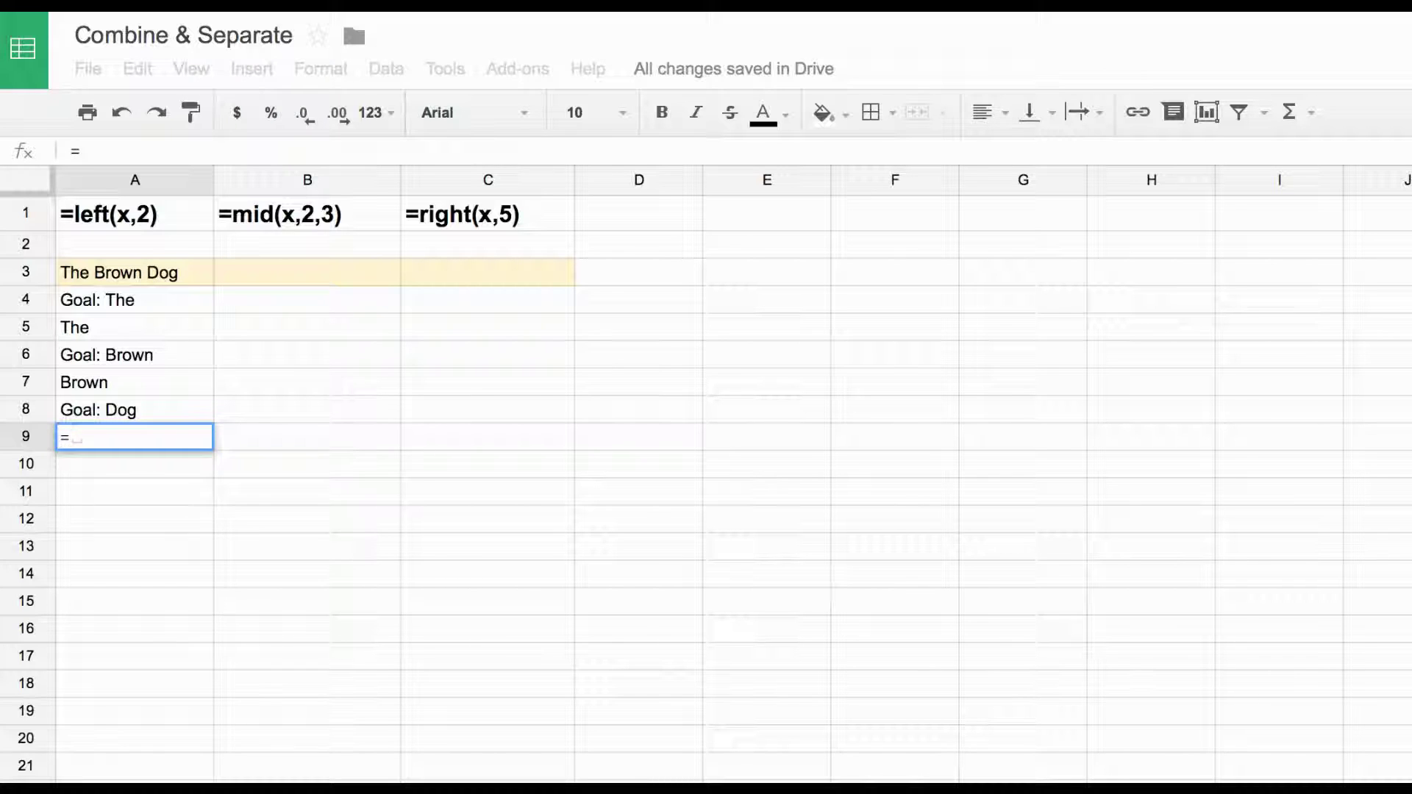
{"action": "type", "text": "right("}
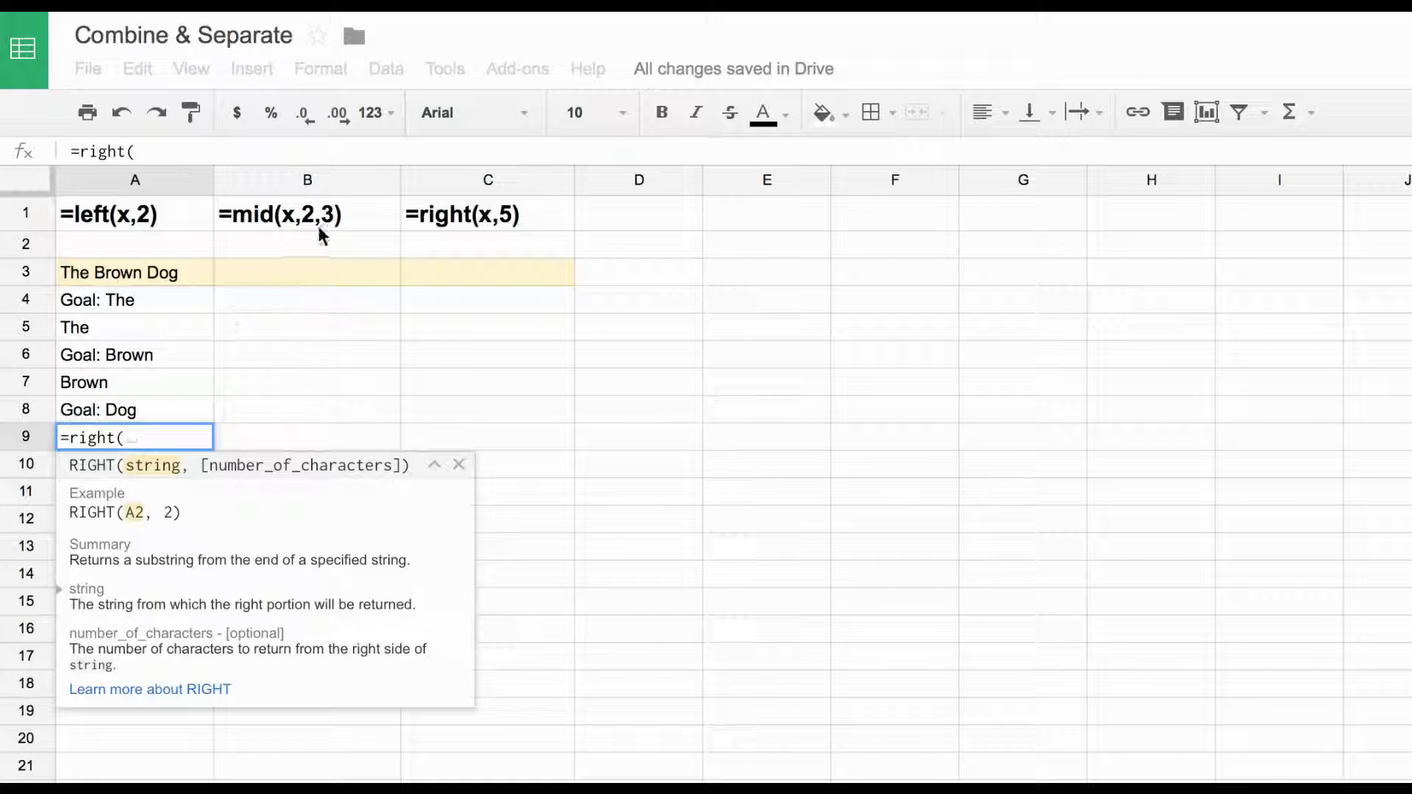
{"action": "left_click", "coordinate": [169, 277]}
{"action": "type", "text": ","}
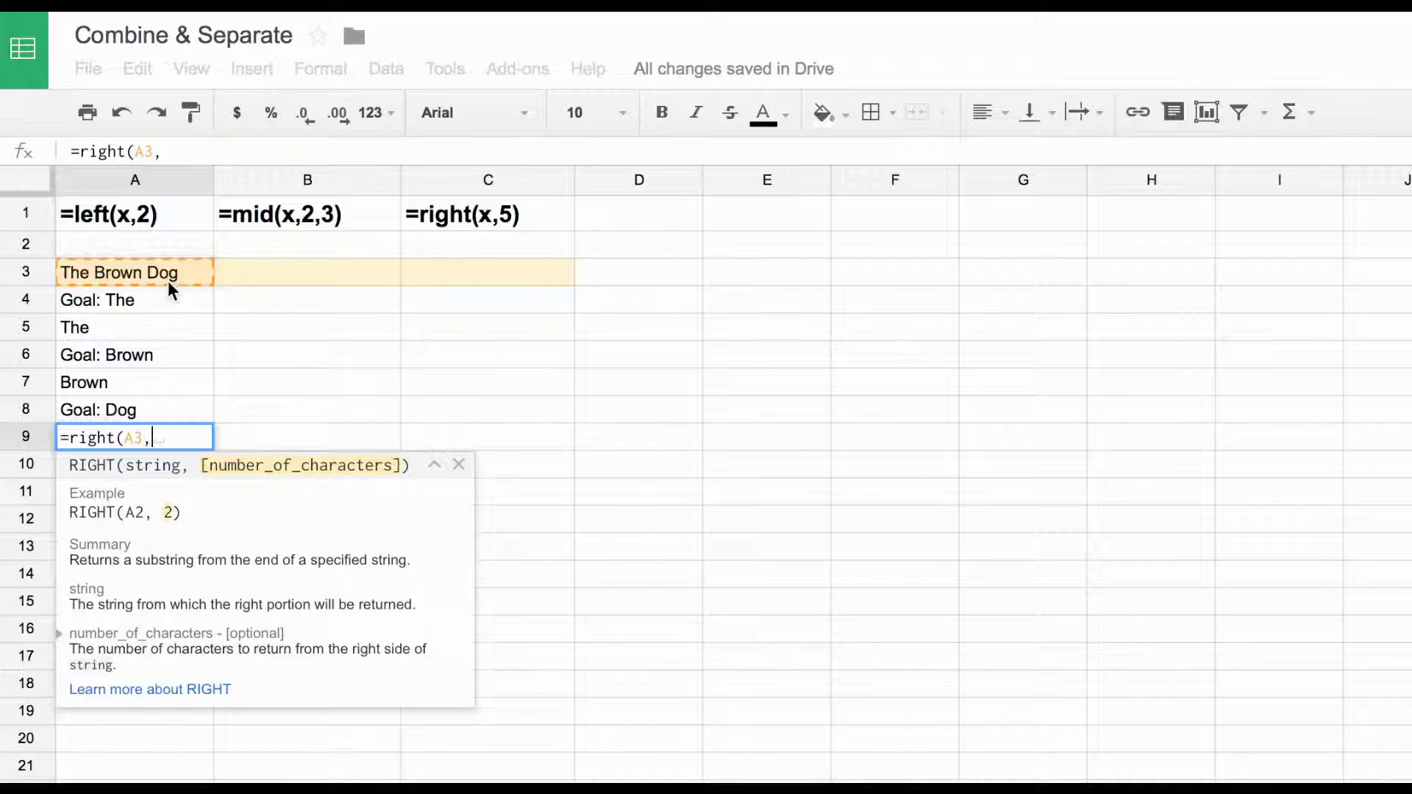
{"action": "type", "text": "3)"}
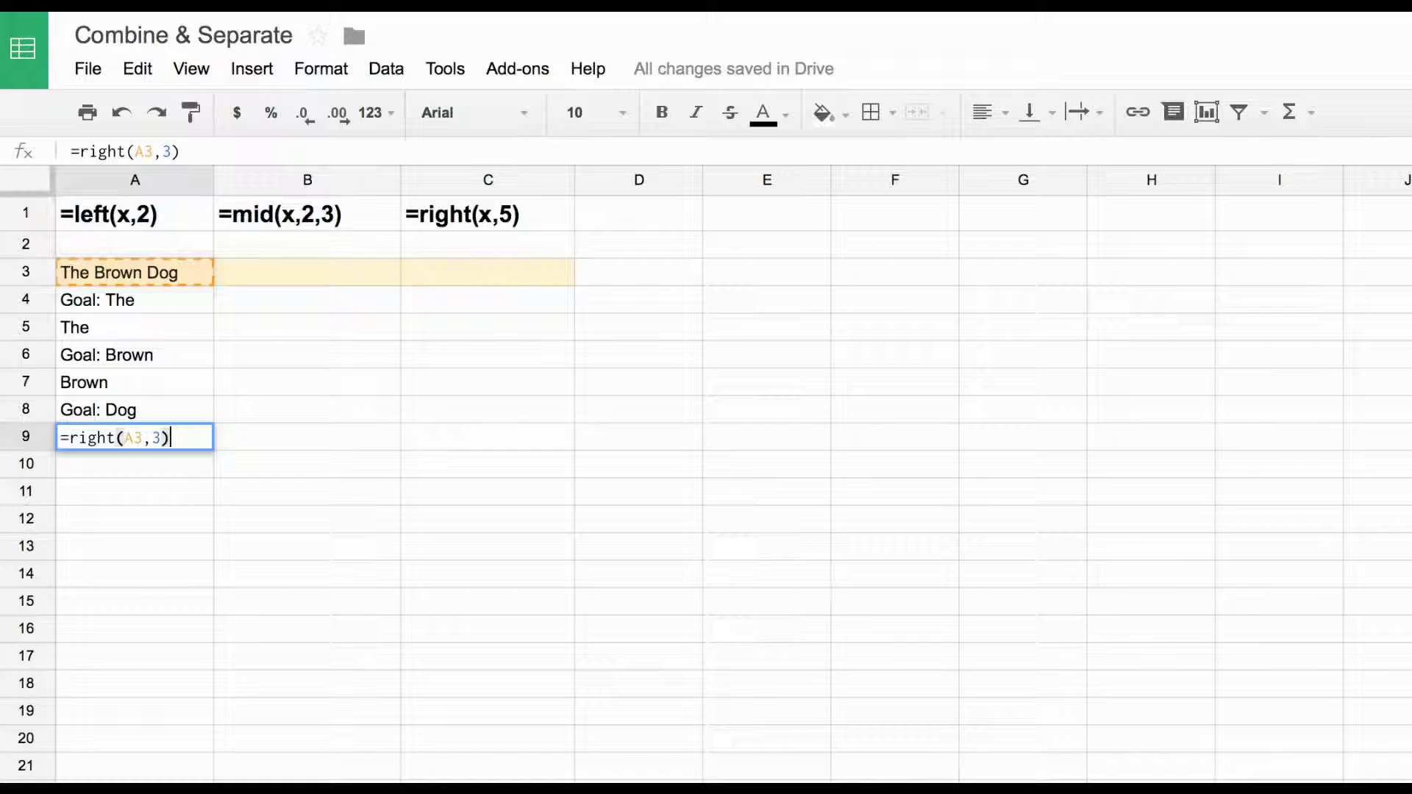
{"action": "key", "text": "Return"}
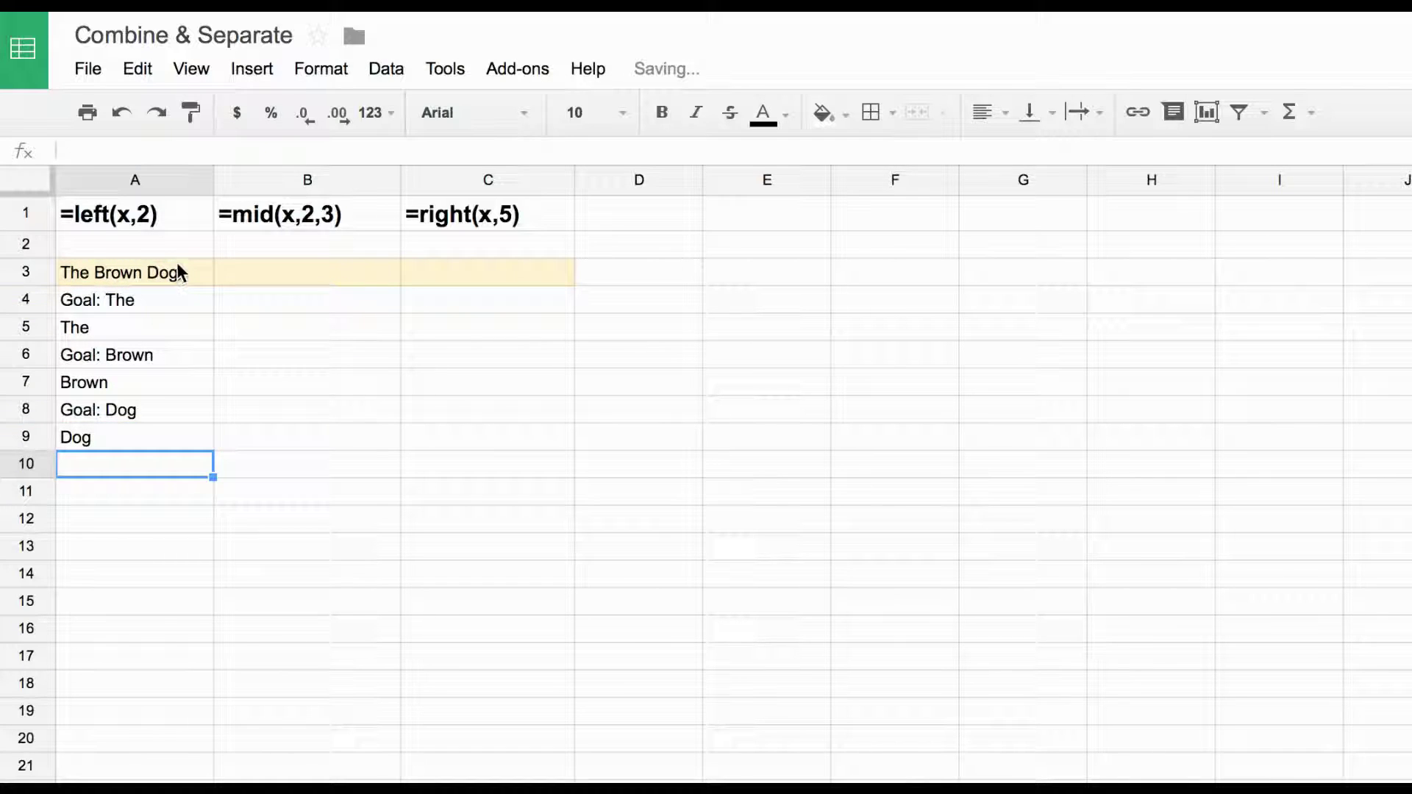
Review the mid pattern in cell B1 and compare the goals in column A with the extraction formulas.
{"action": "left_click", "coordinate": [292, 212]}
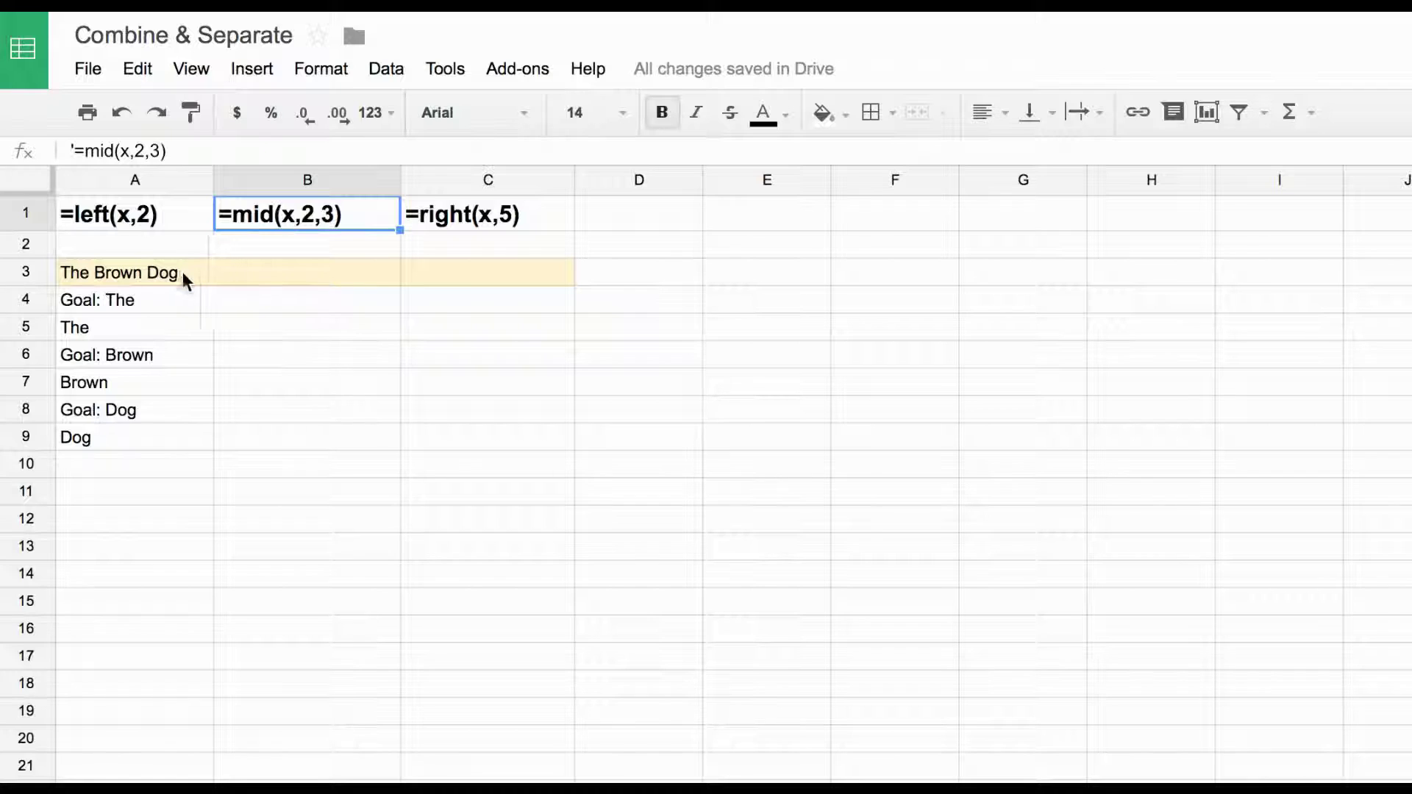
{"action": "left_click", "coordinate": [94, 300]}
{"action": "left_click", "coordinate": [91, 328]}
{"action": "left_click", "coordinate": [87, 375]}
{"action": "left_click", "coordinate": [87, 416]}
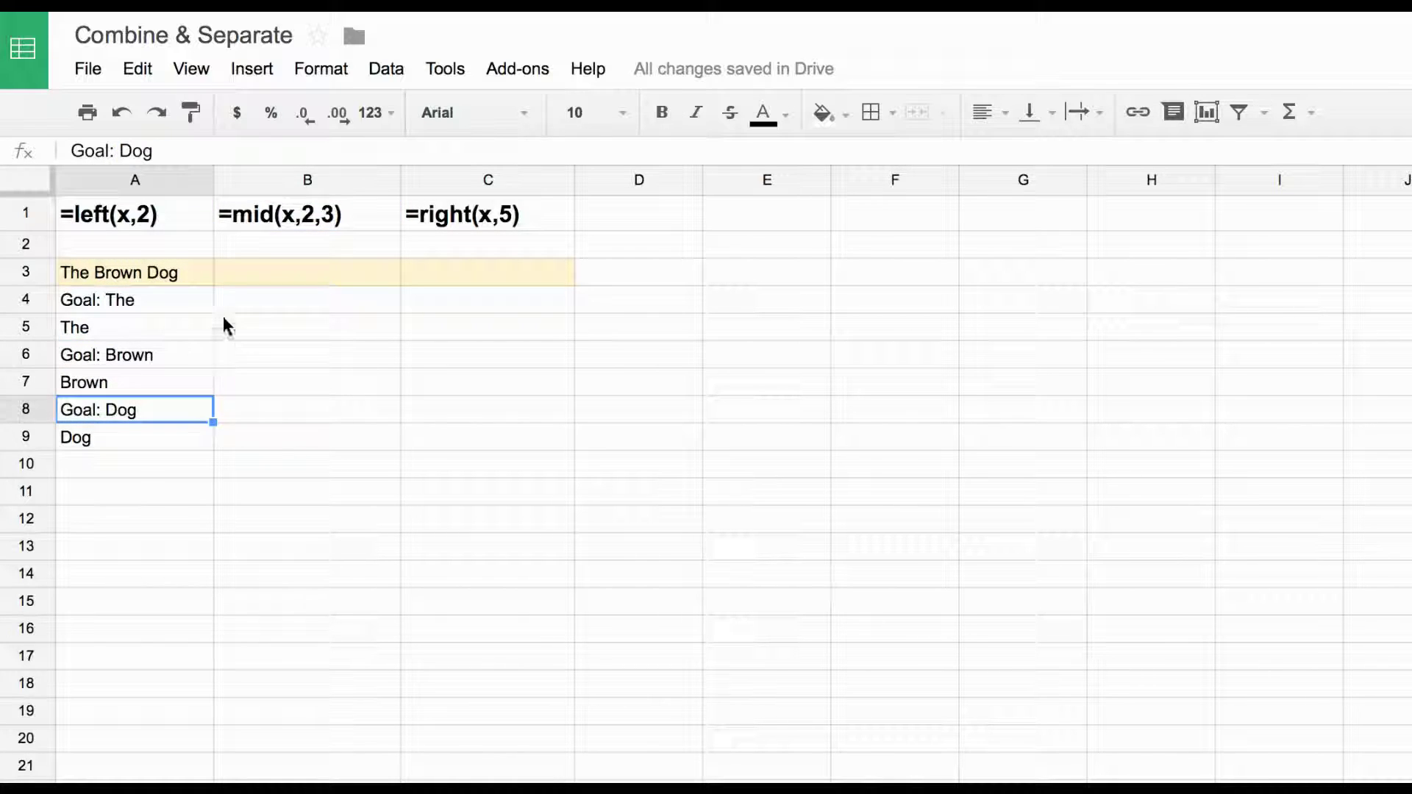
{"action": "left_click", "coordinate": [157, 324]}
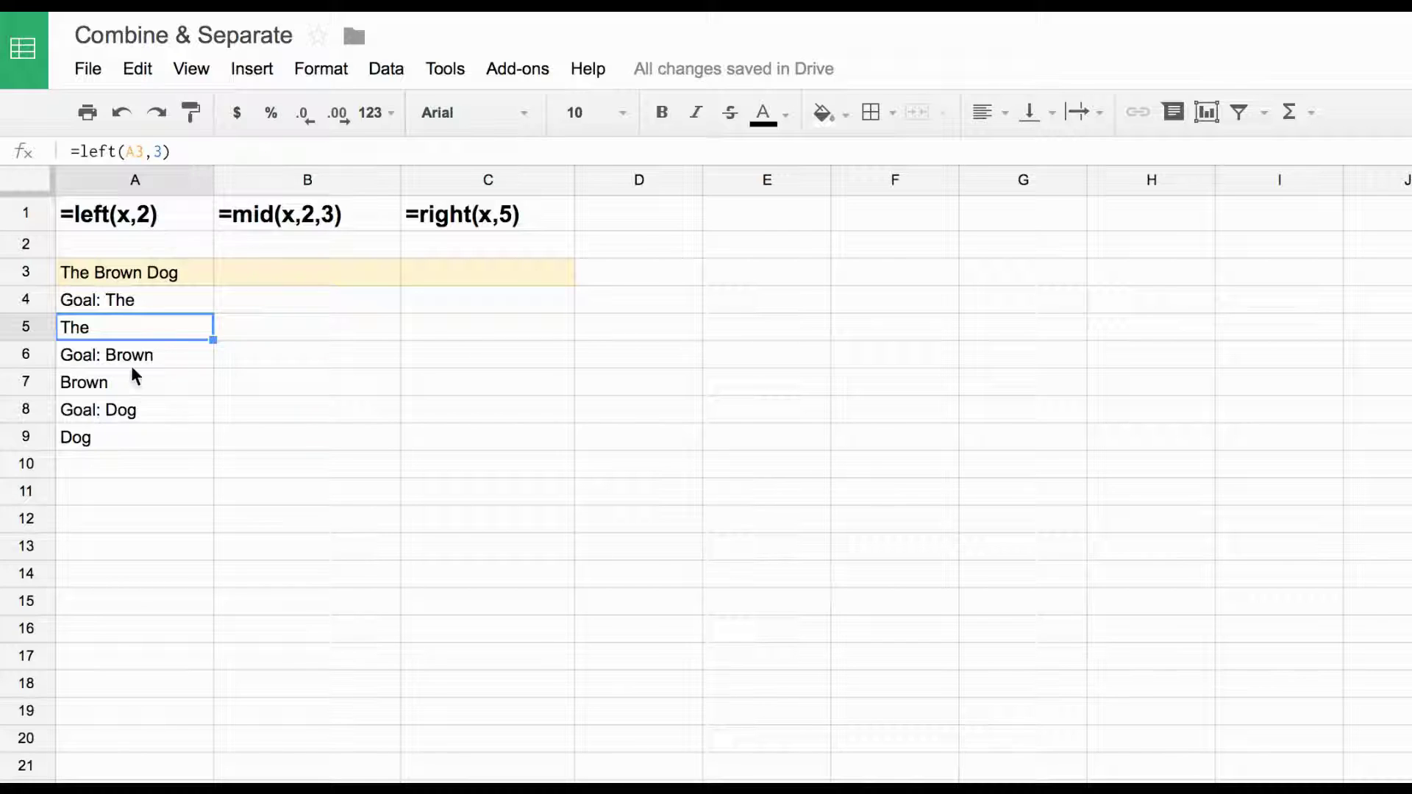